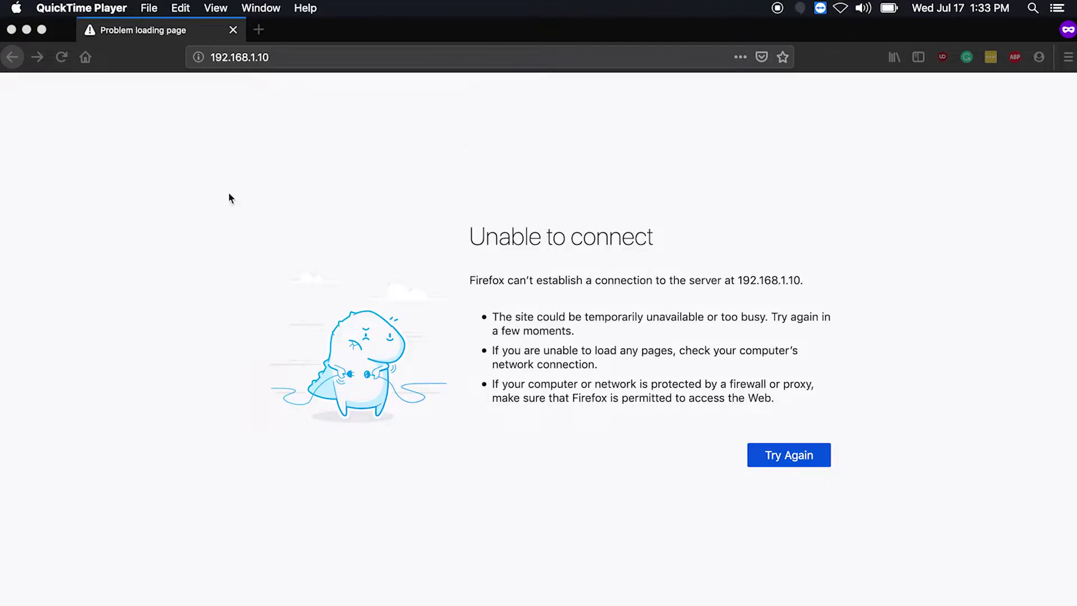
# Give Thunderbolt Ethernet manual IPv4 address 192.168.1.25 with subnet mask 255.255.255.0 and apply
pyautogui.click(840, 8)
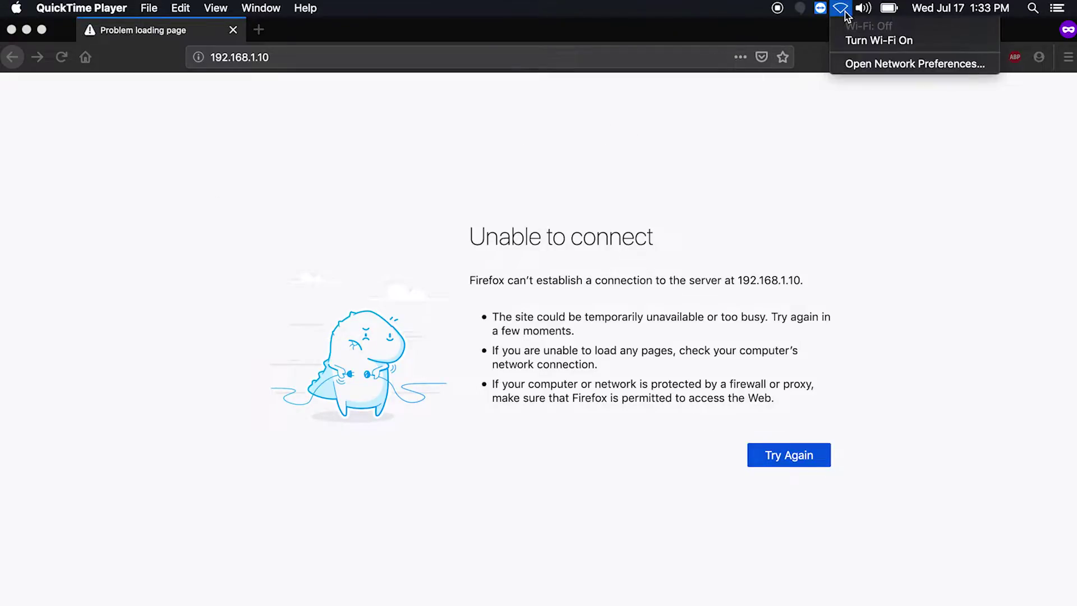
pyautogui.click(871, 66)
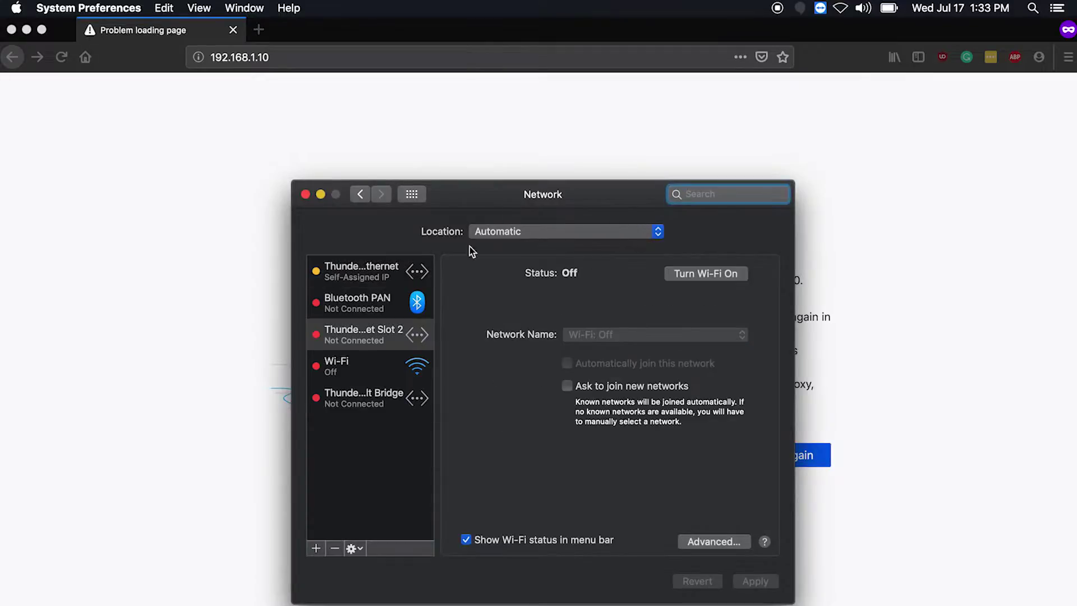
pyautogui.click(361, 278)
pyautogui.click(596, 334)
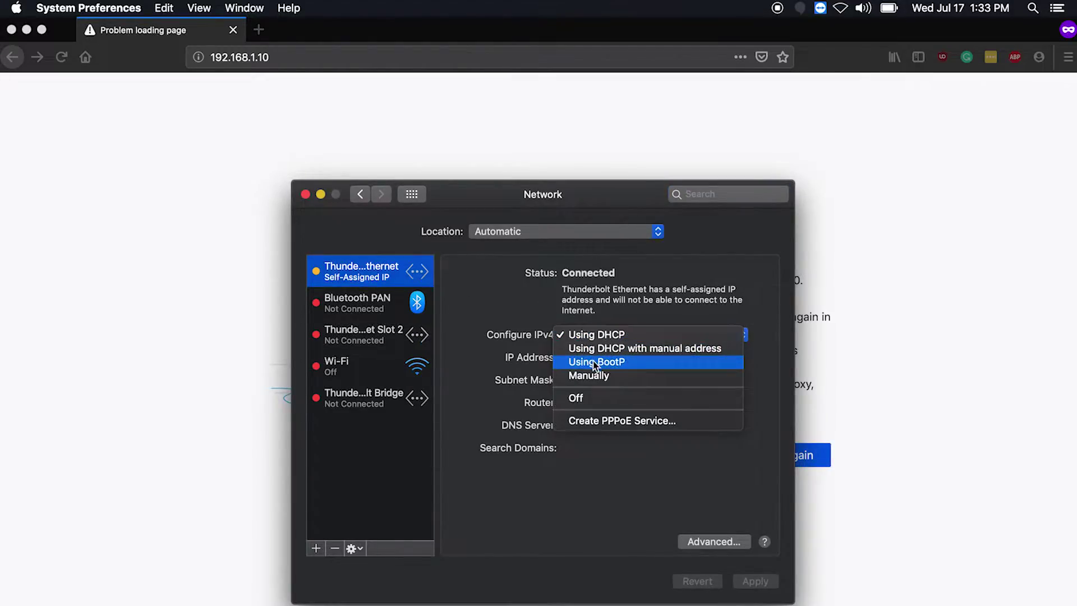
pyautogui.click(598, 378)
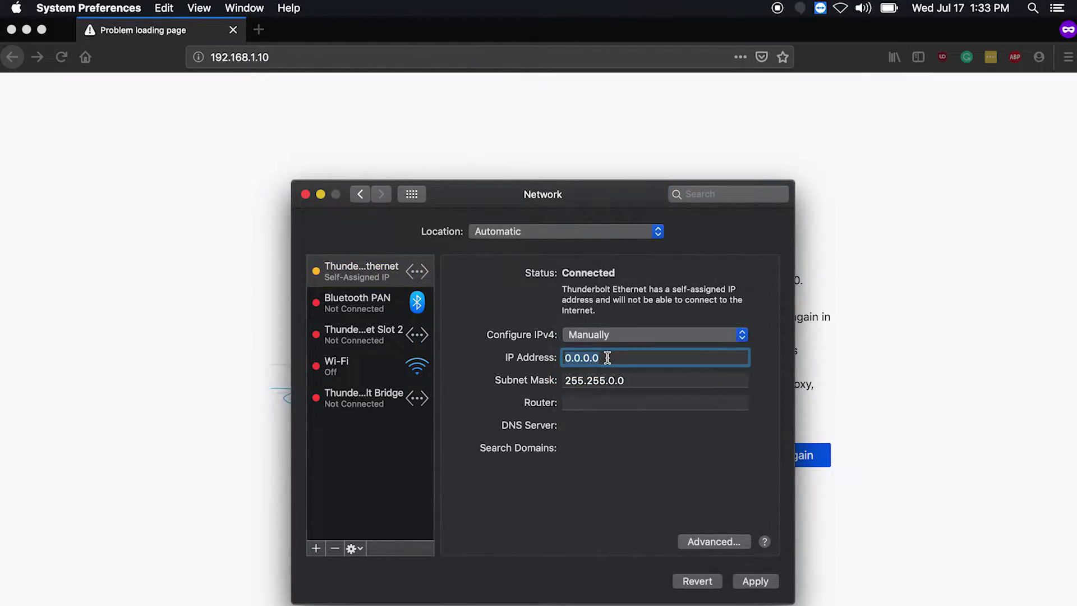
pyautogui.write('192.168.1.25')
pyautogui.press('Tab')
pyautogui.write('255')
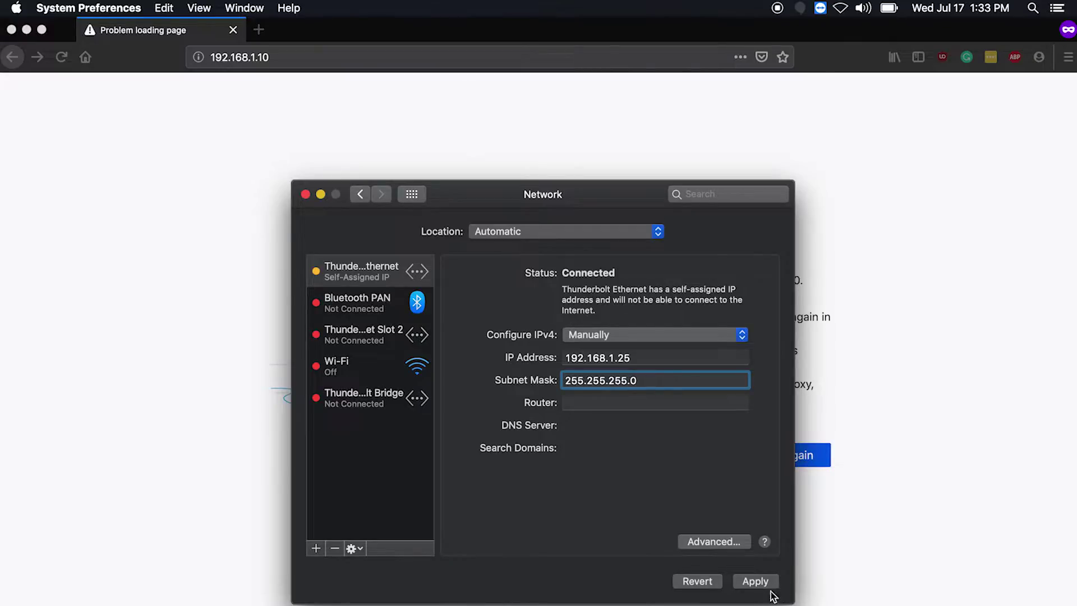
pyautogui.click(756, 581)
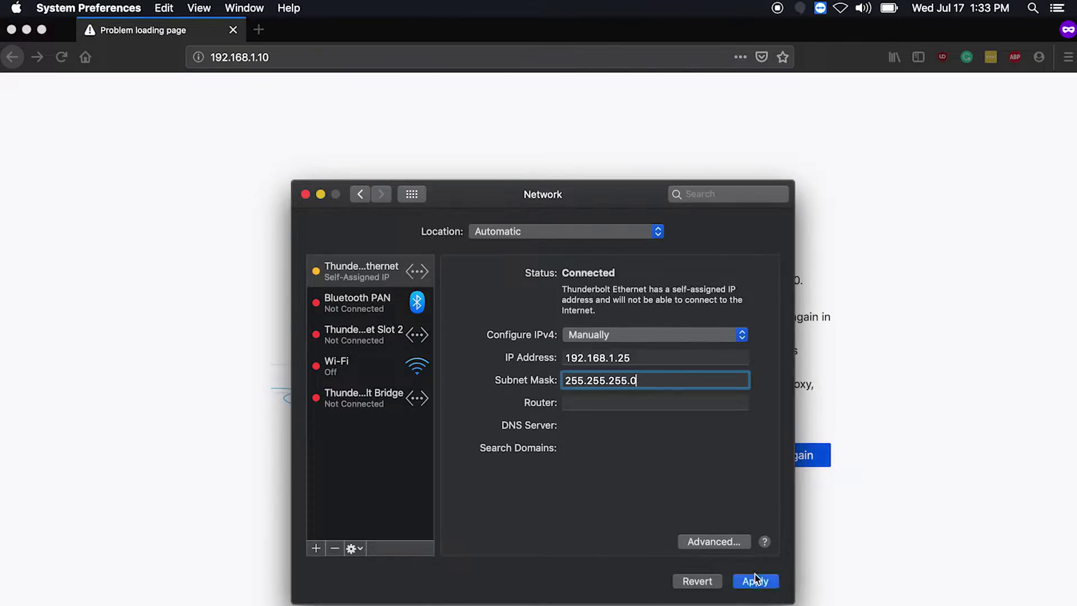
pyautogui.click(305, 195)
# Reload the radio page at 192.168.1.10 and turn Wi-Fi back on
pyautogui.click(316, 57)
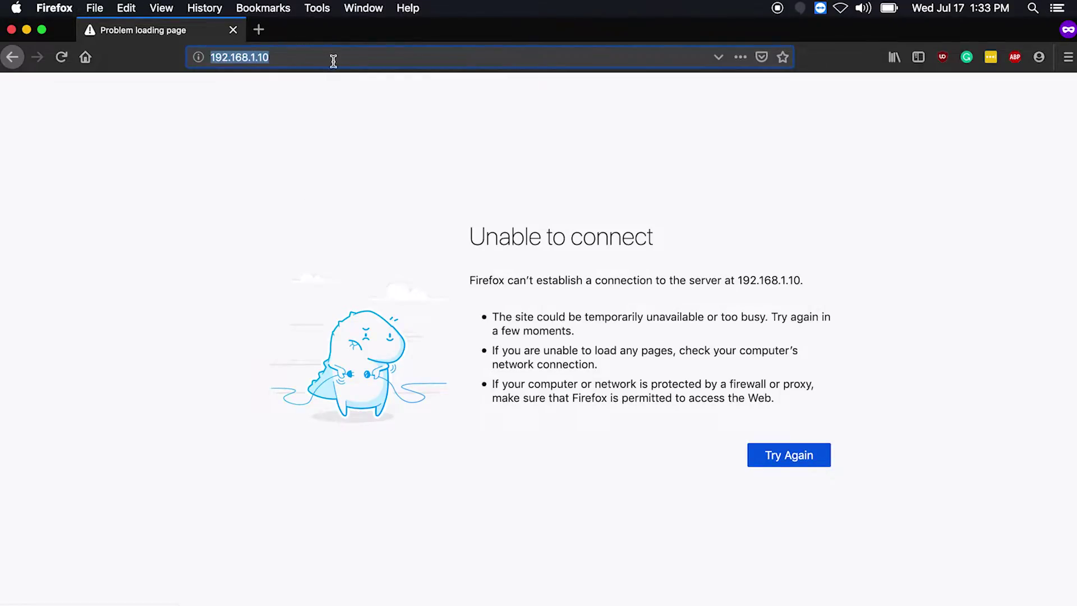
pyautogui.press('Return')
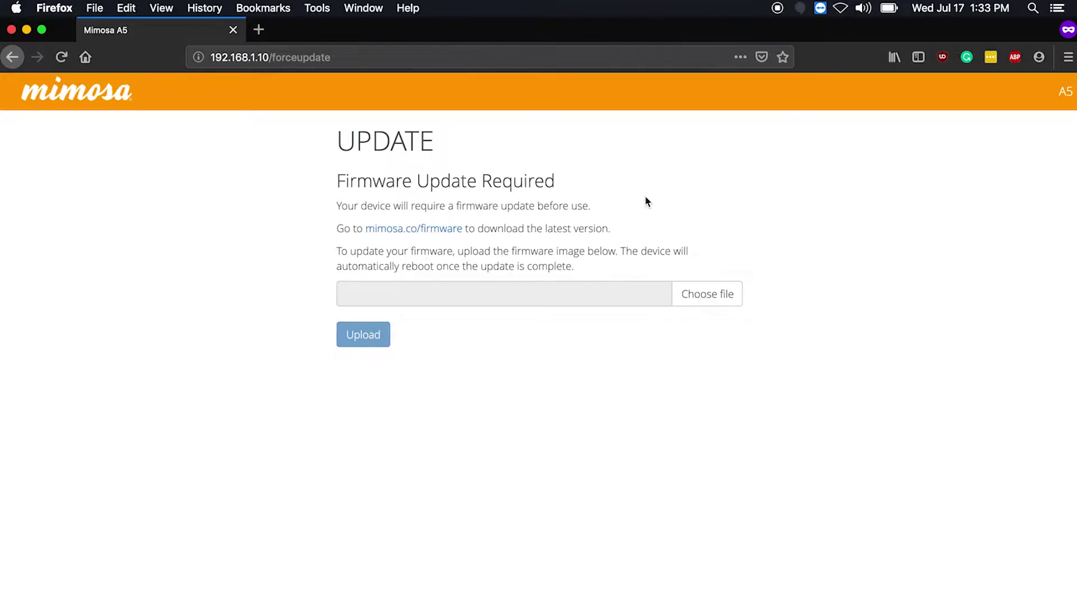
pyautogui.click(835, 8)
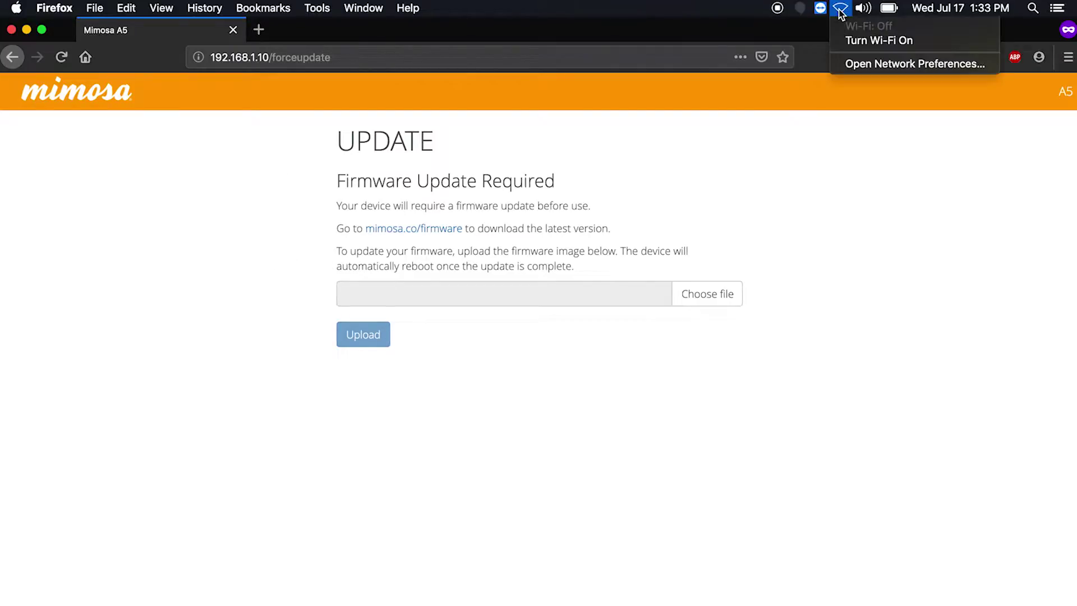
pyautogui.click(862, 65)
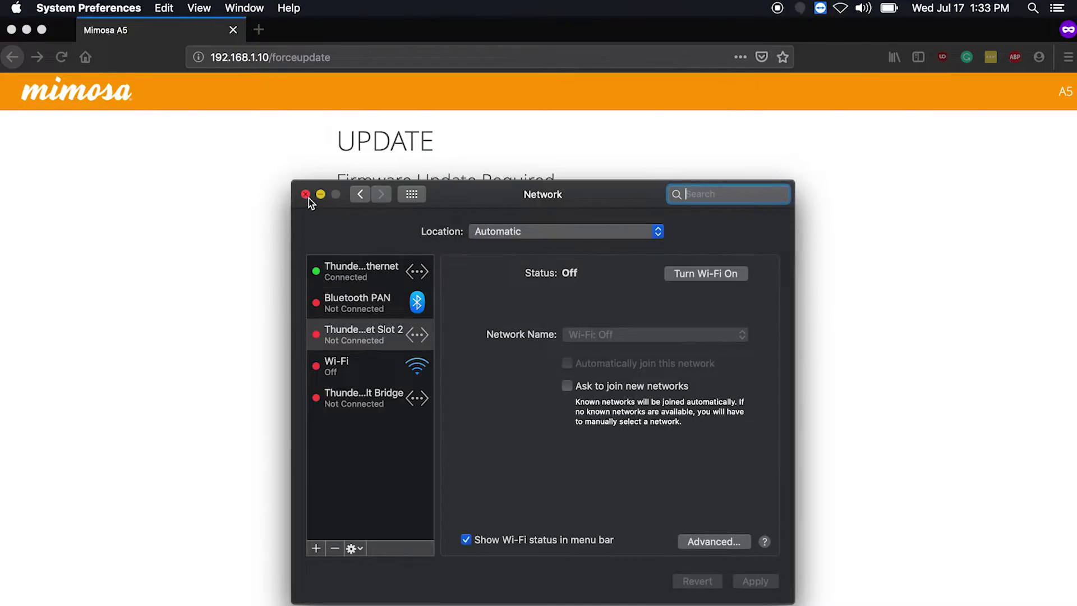
pyautogui.click(305, 194)
pyautogui.click(840, 8)
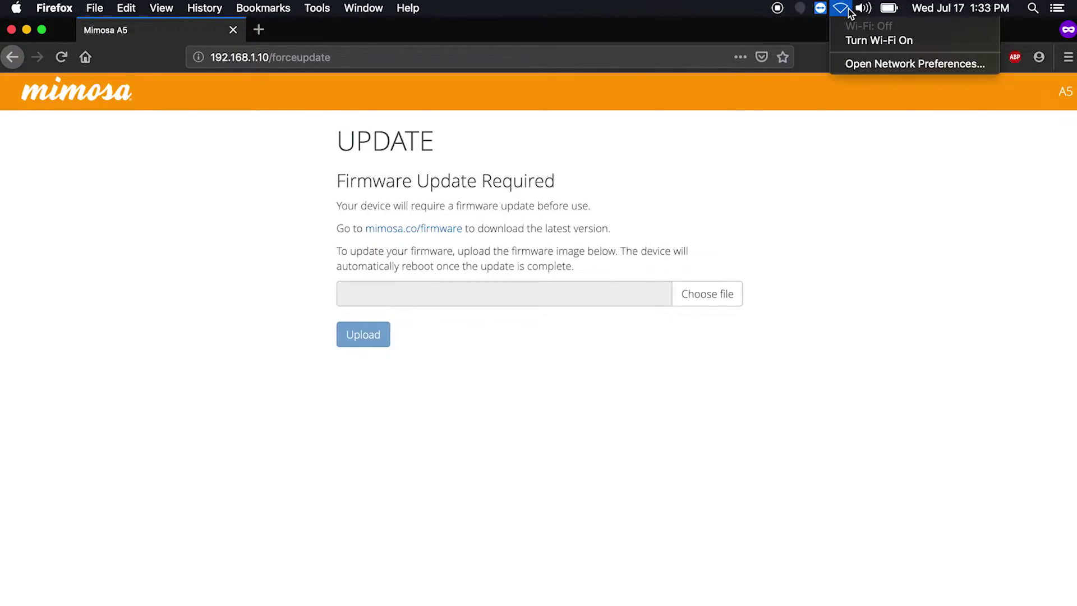
pyautogui.click(855, 39)
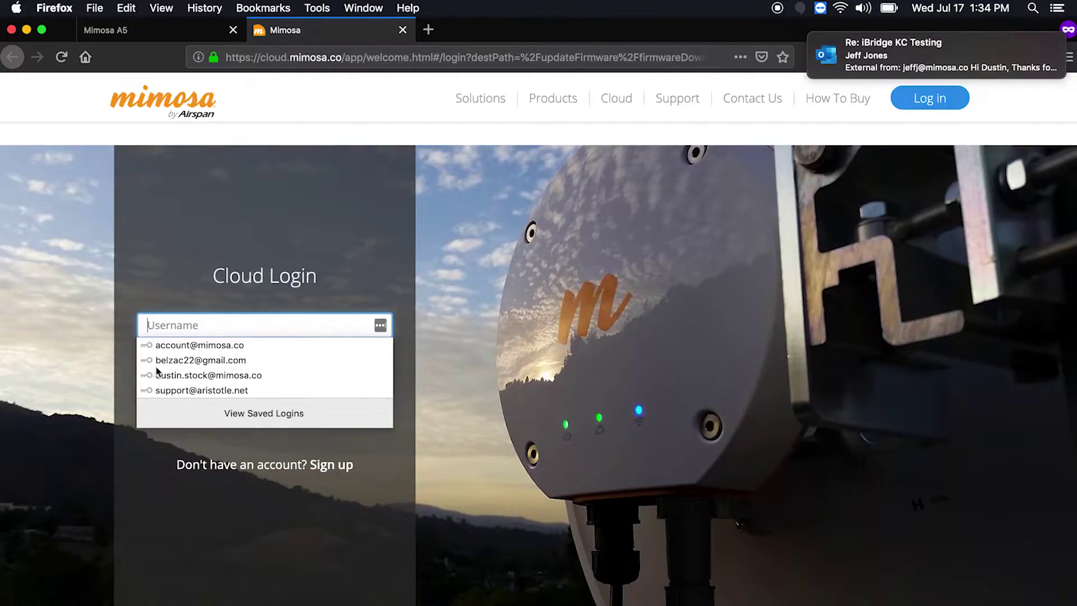
# Log in to Mimosa Cloud with the saved account and show the A5/A5c firmware downloads
pyautogui.click(205, 360)
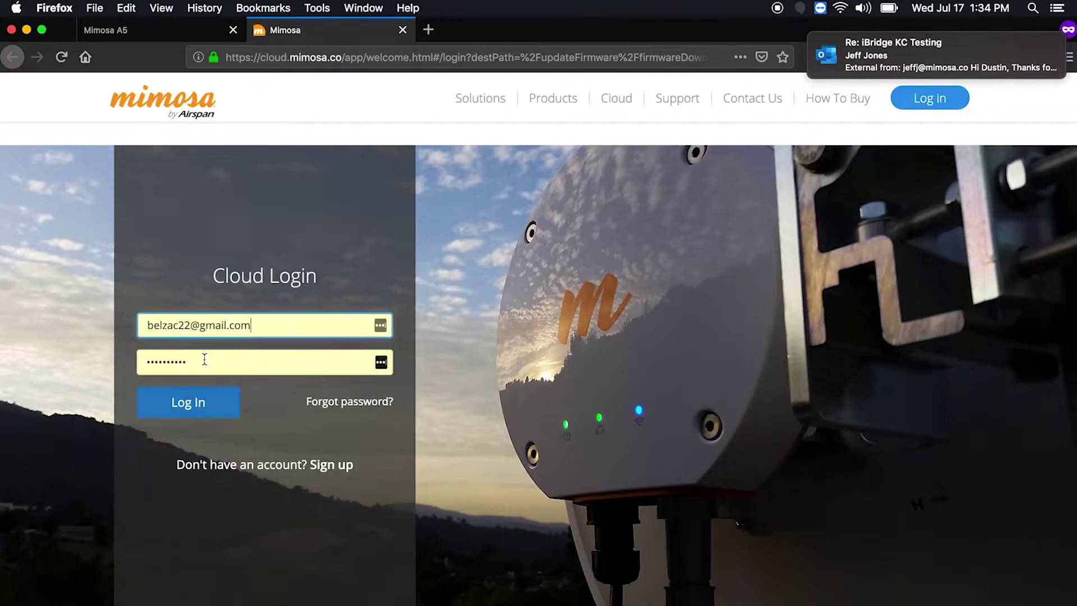
pyautogui.click(212, 402)
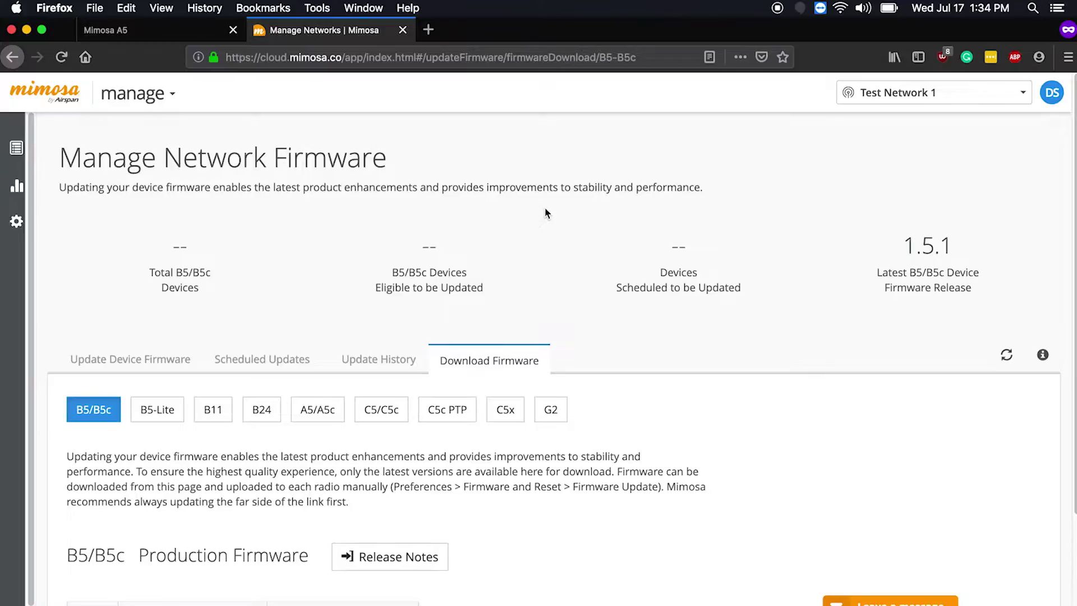
pyautogui.click(332, 411)
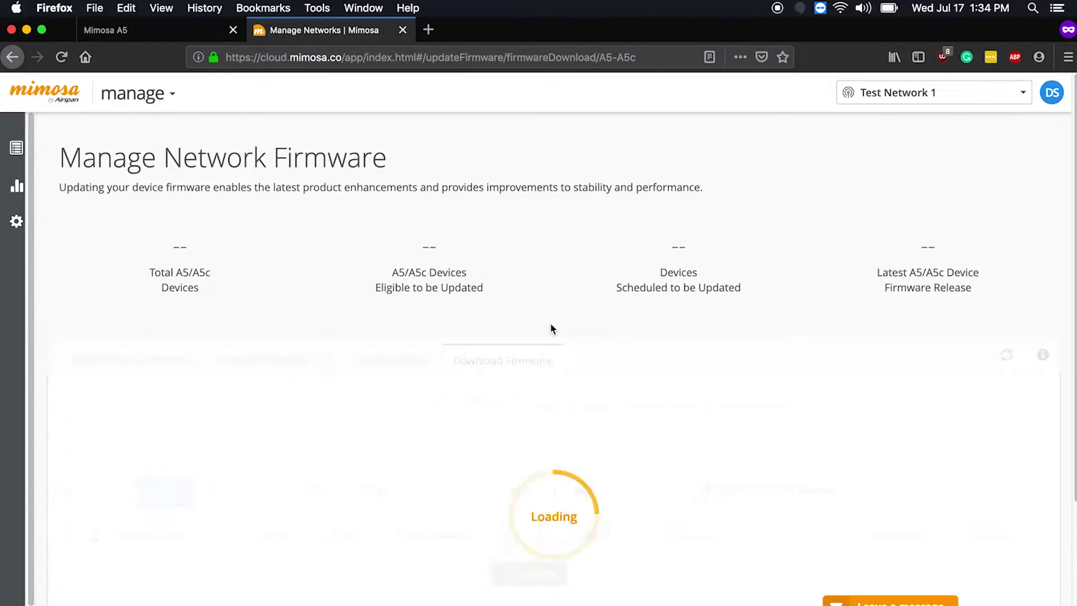
# Download Mimosa-A5-2.5.2.img.signed, confirm it finished, and close the cloud tab
pyautogui.scroll(-5, 550, 329)
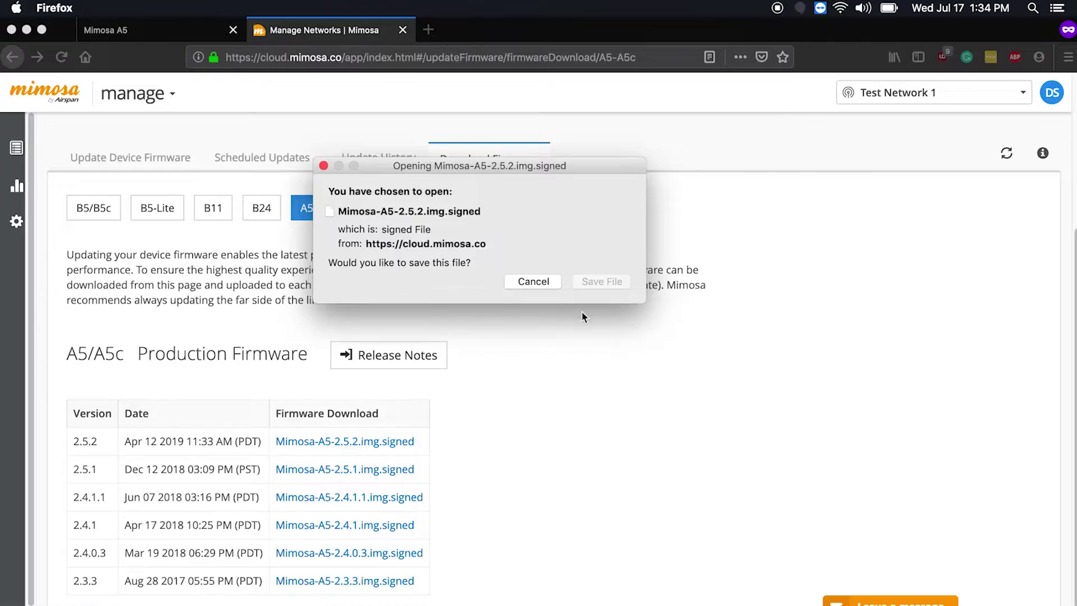
pyautogui.click(604, 285)
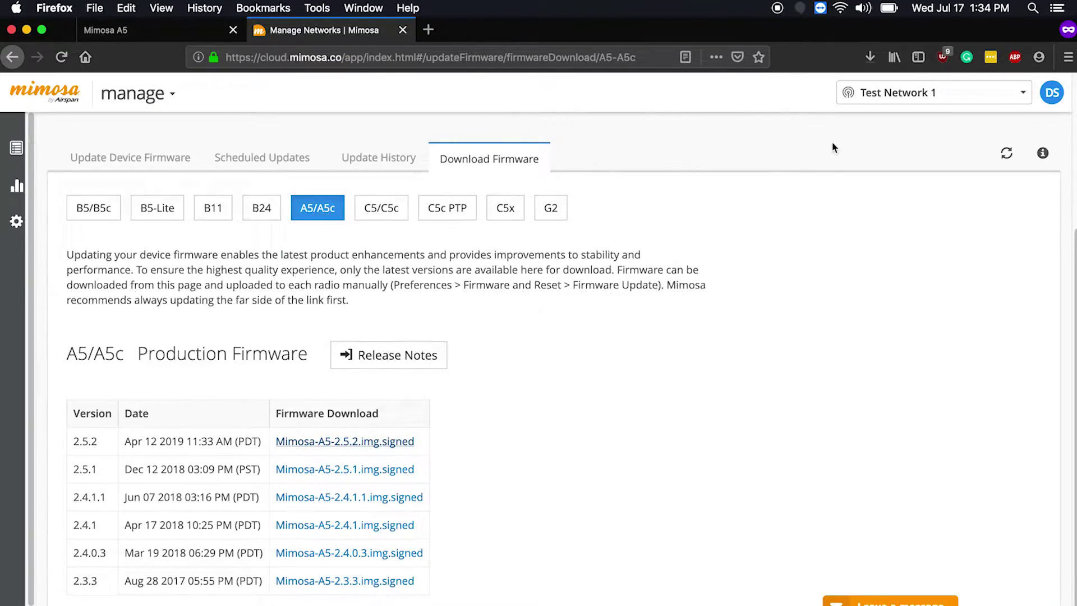
pyautogui.click(867, 59)
pyautogui.click(867, 59)
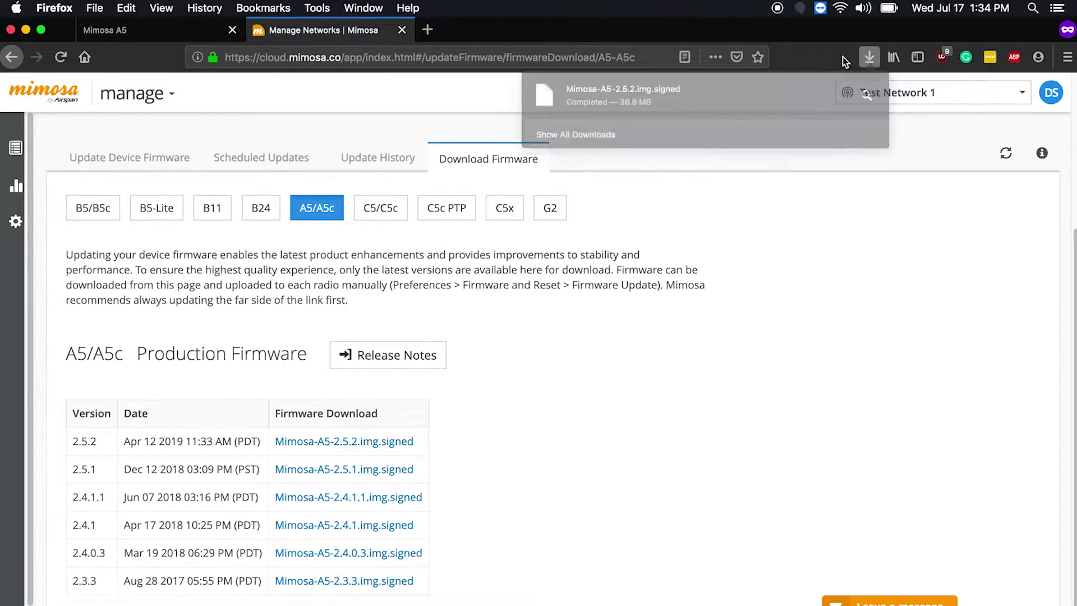
pyautogui.click(401, 30)
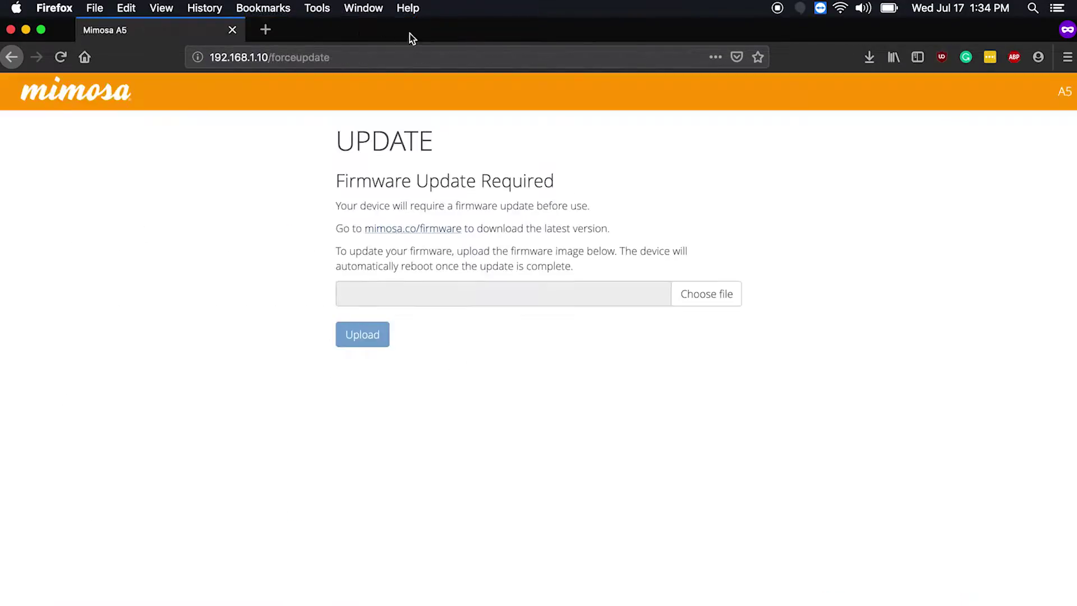
# Select Mimosa-A5-2.5.2.img.signed from Downloads and upload it to the radio
pyautogui.click(842, 9)
pyautogui.click(853, 44)
pyautogui.click(708, 292)
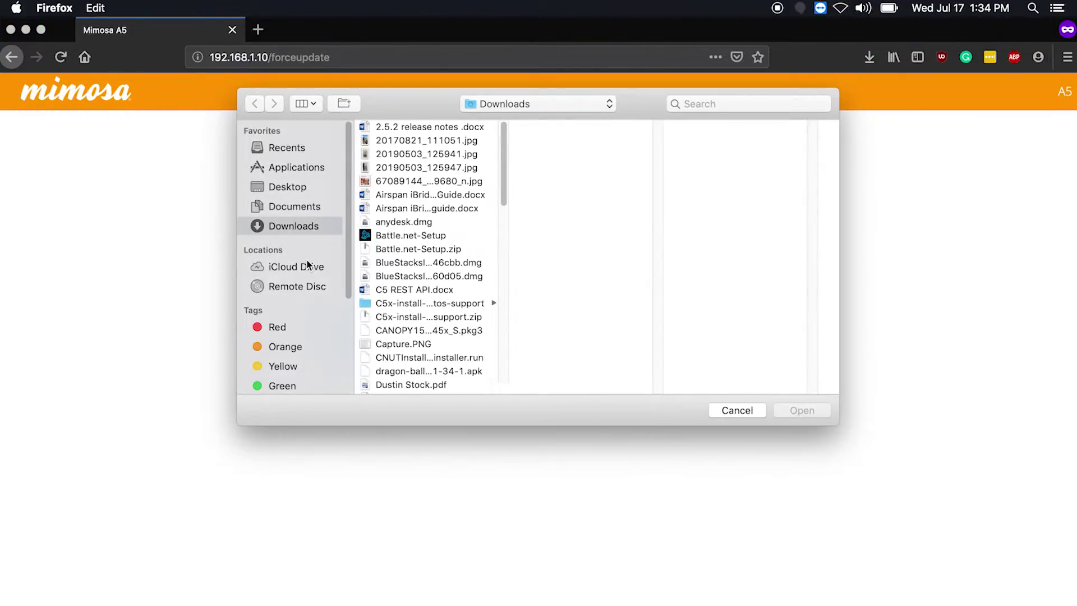
pyautogui.scroll(-5, 503, 381)
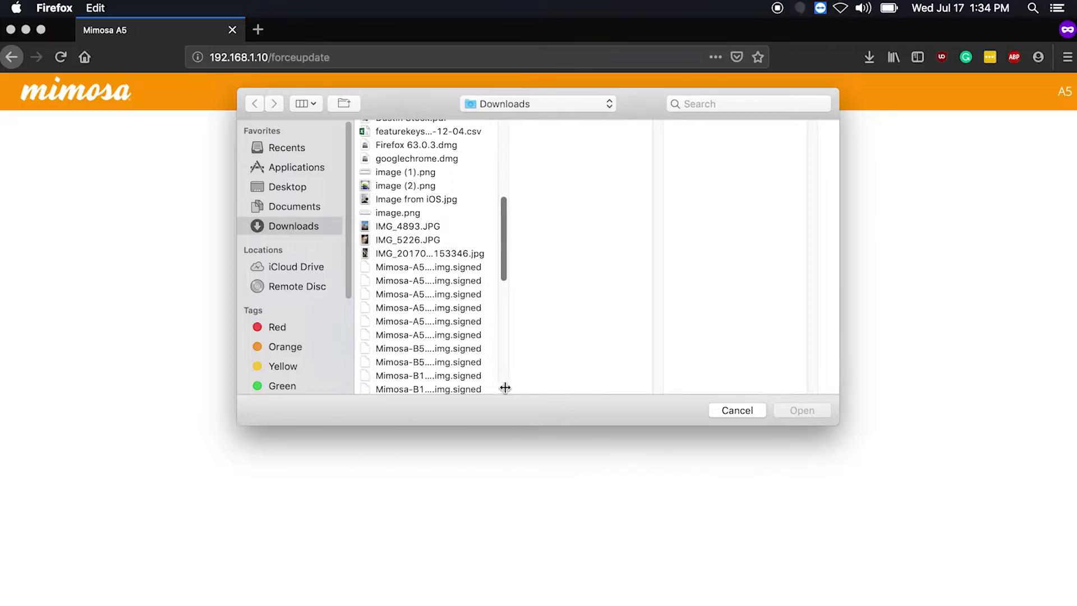
pyautogui.moveTo(505, 386); pyautogui.dragTo(679, 385)
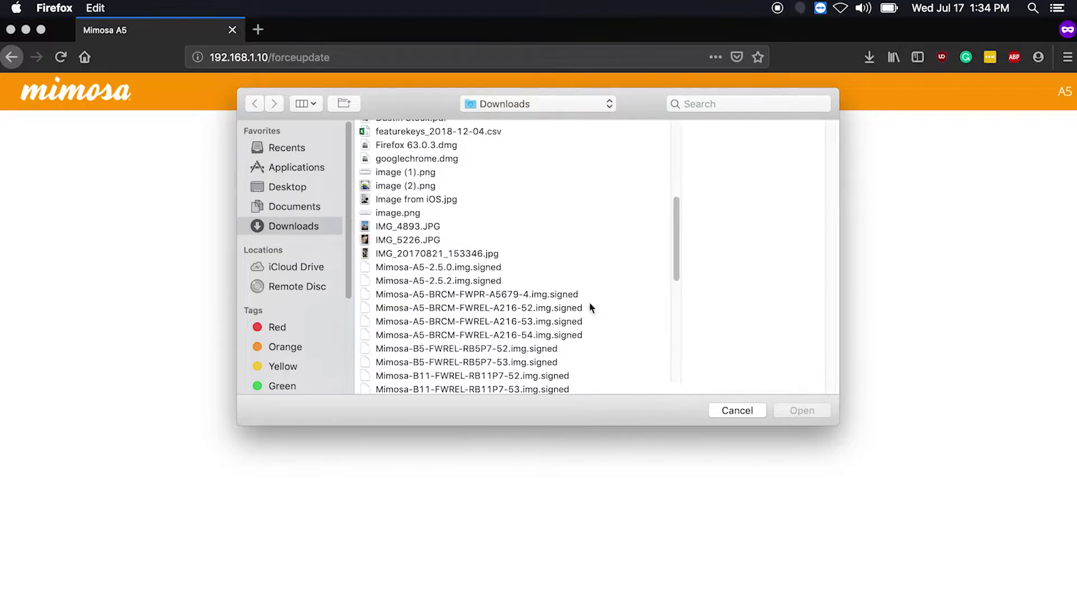
pyautogui.click(421, 282)
pyautogui.click(791, 415)
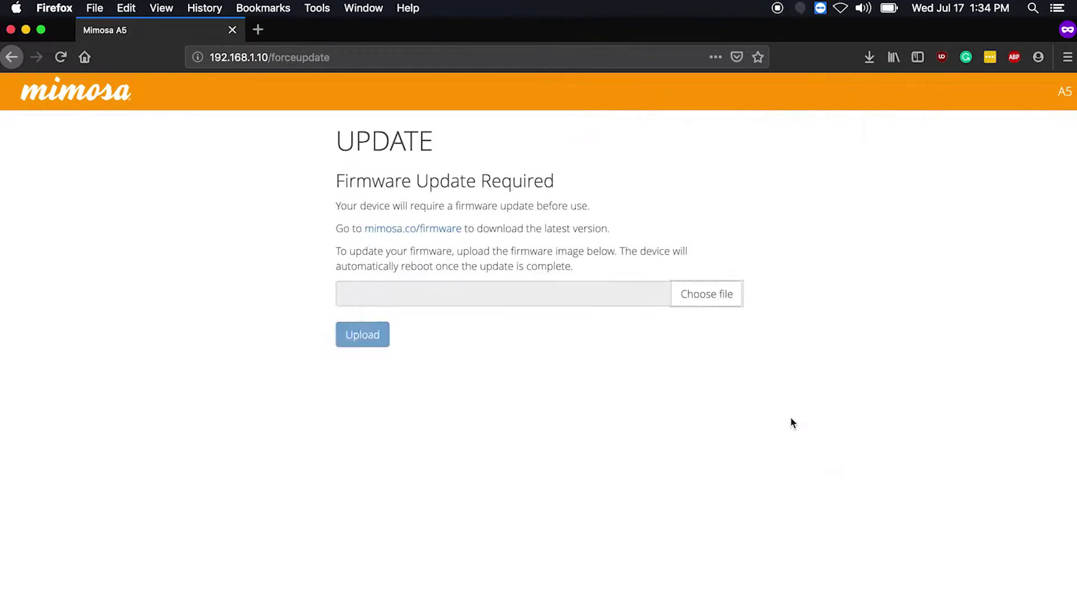
pyautogui.click(362, 337)
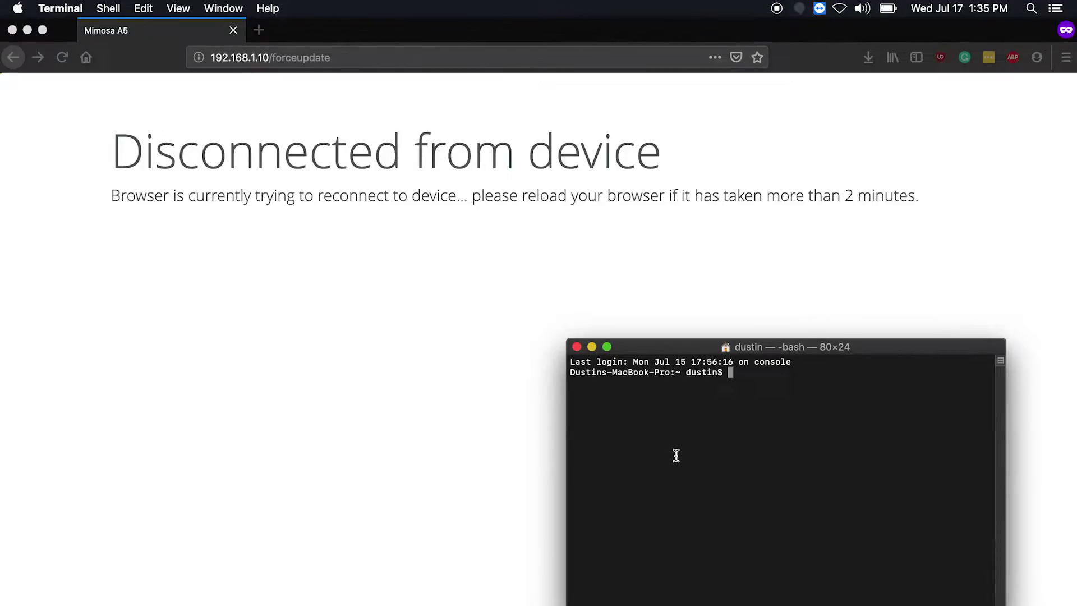
# Ping 192.168.1.10 until the rebooted radio replies, then close Terminal, terminating the ping
pyautogui.write('ping 192.168.1.10')
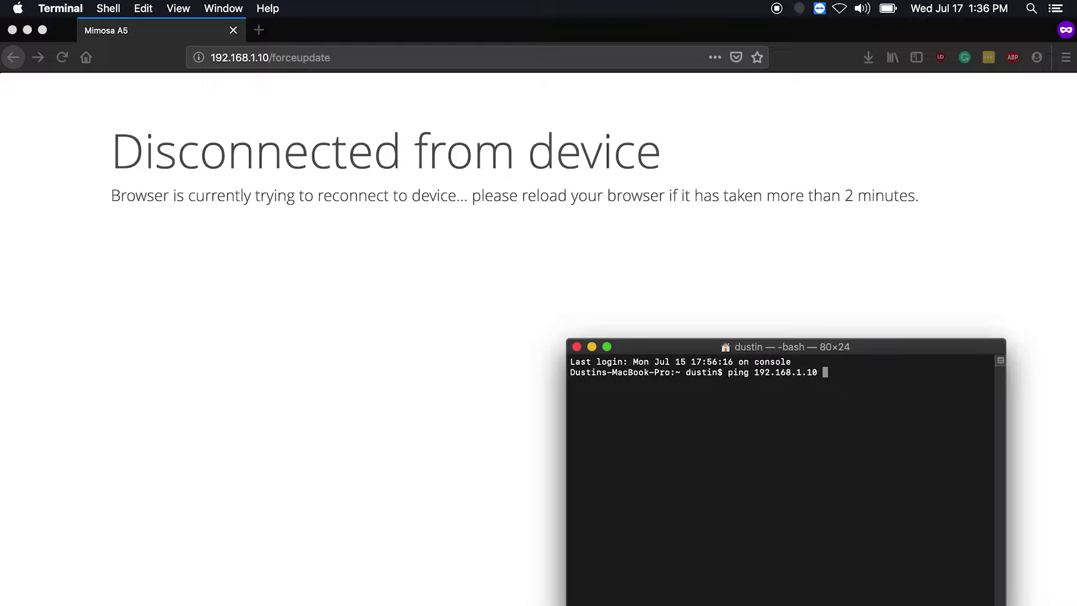
pyautogui.press('Return')
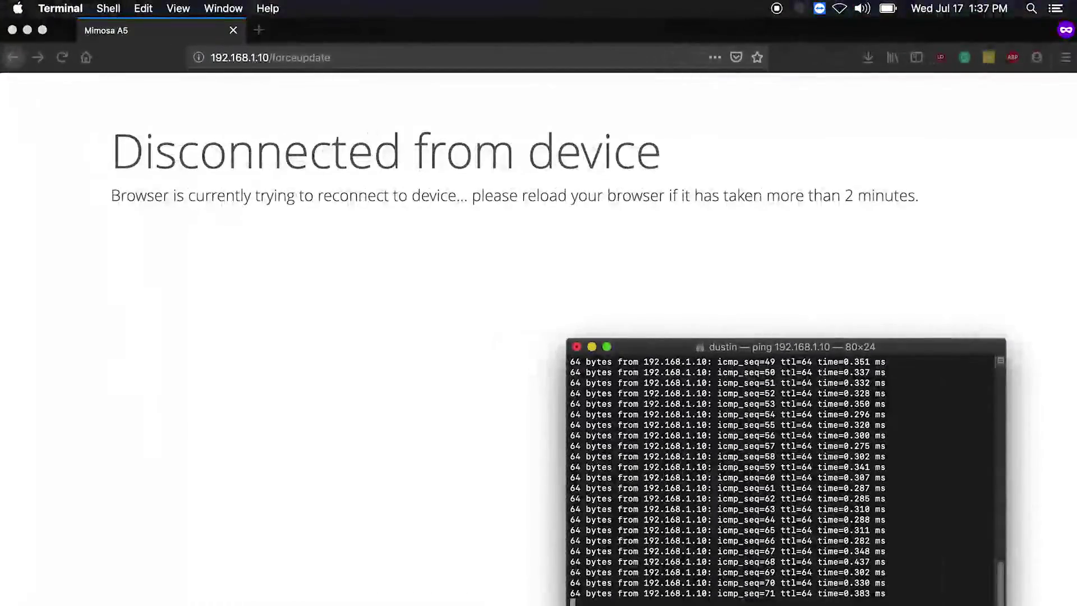
pyautogui.click(575, 348)
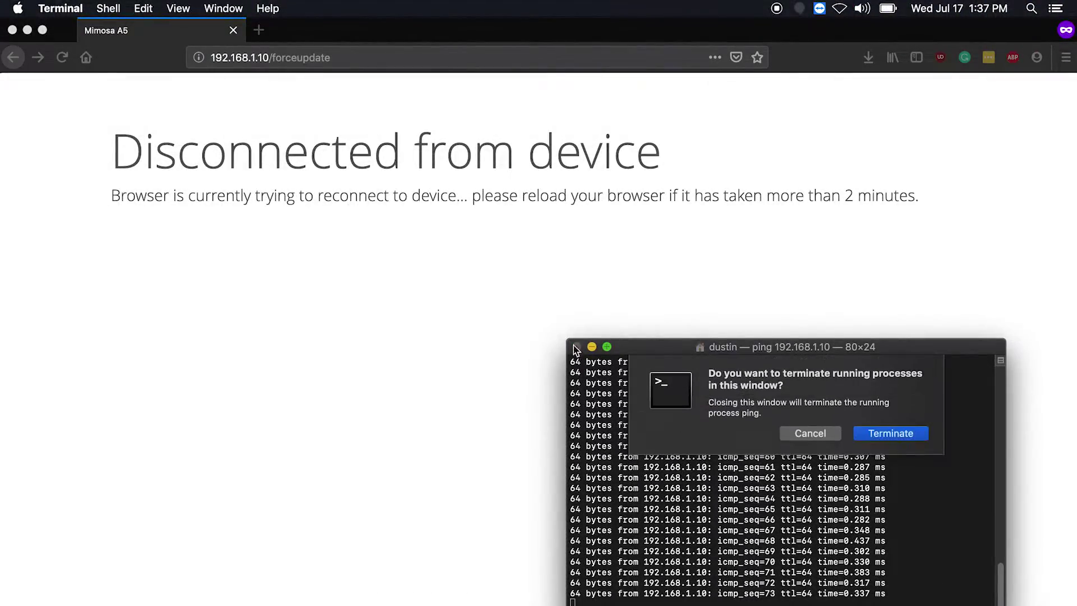
pyautogui.click(883, 439)
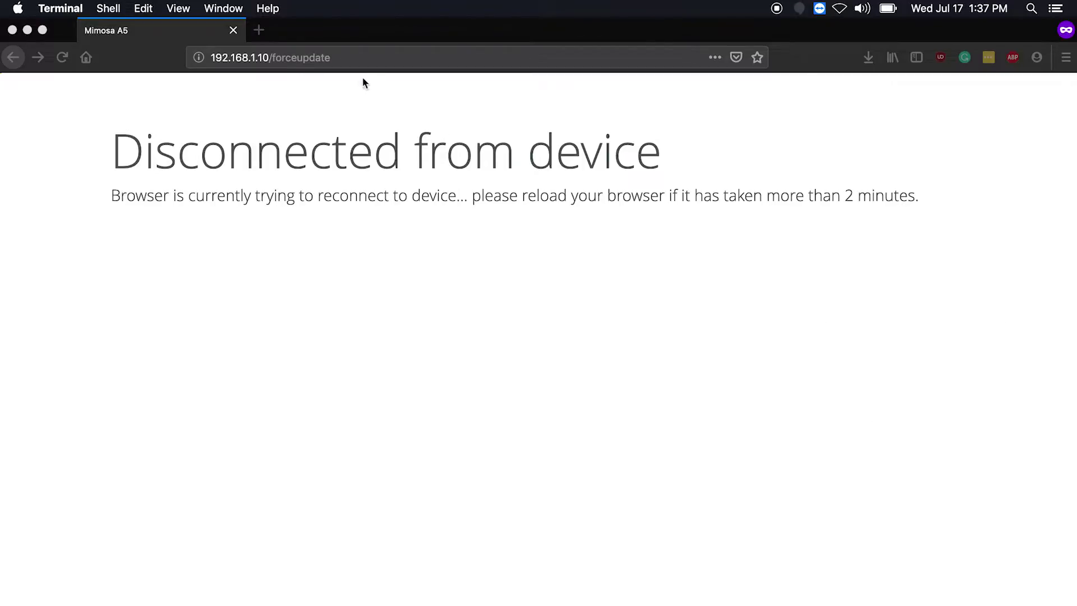
# Replace forceupdate with unlock in the radio's URL to load its Unlock page, and turn Wi-Fi on
pyautogui.click(345, 56)
pyautogui.moveTo(341, 56); pyautogui.dragTo(278, 58)
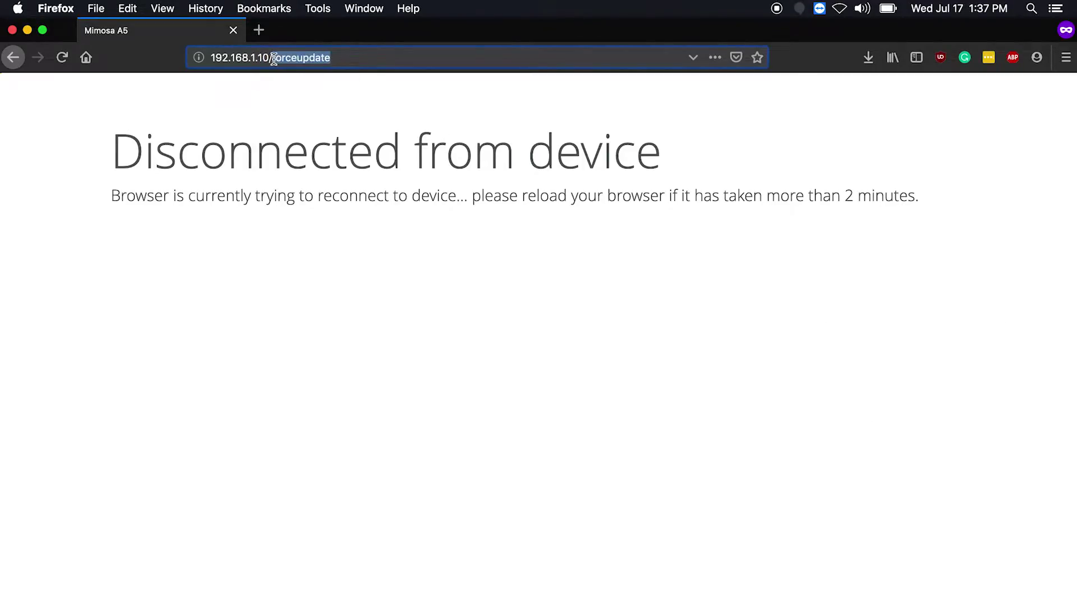
pyautogui.write('unlock')
pyautogui.press('Return')
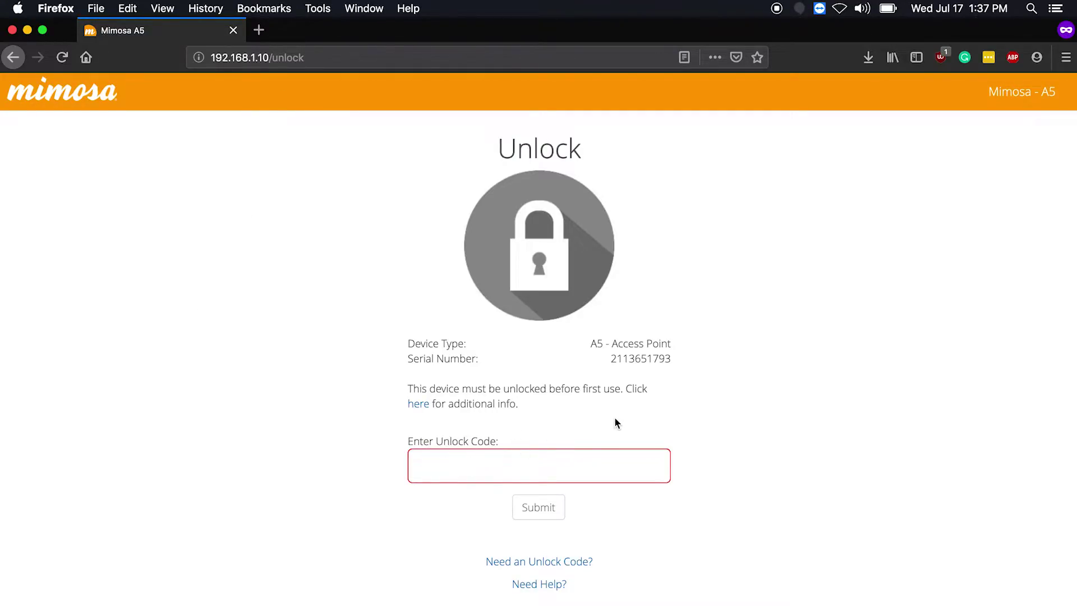
pyautogui.click(839, 8)
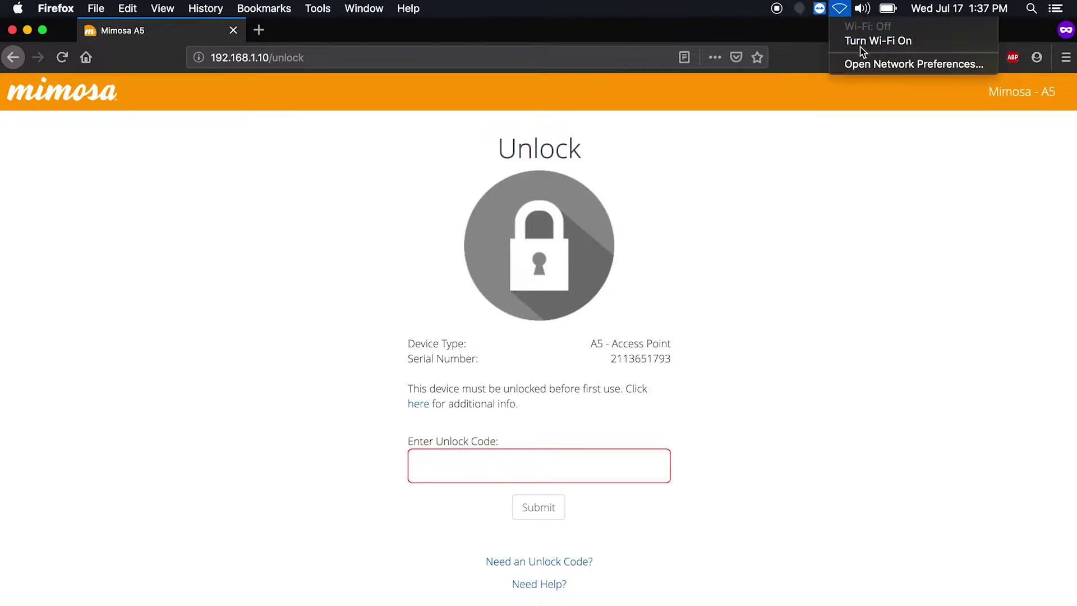
pyautogui.click(859, 44)
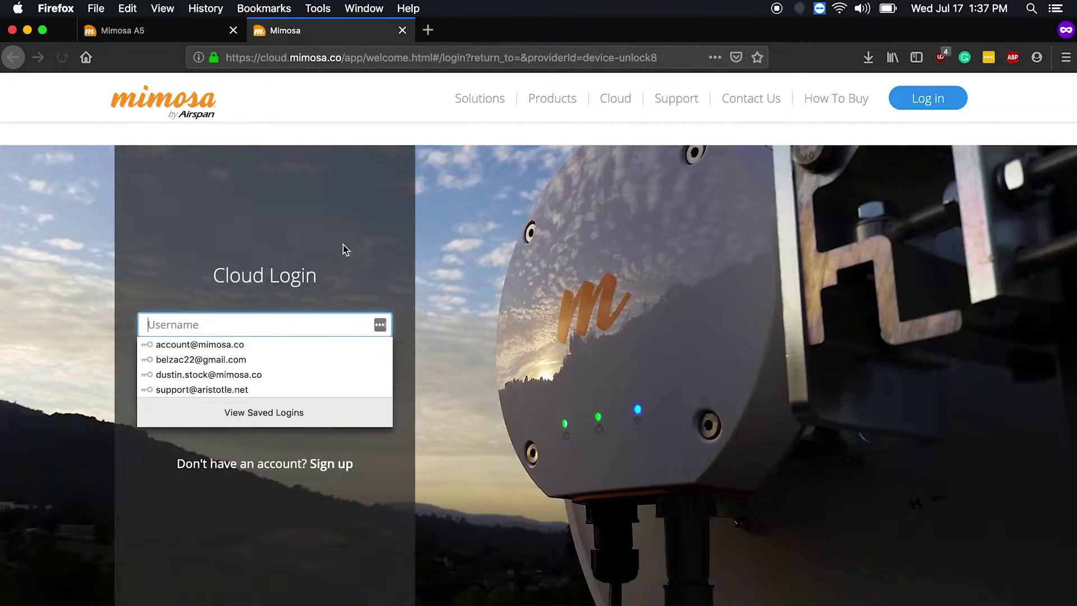
# Log in to Mimosa Cloud and select the device's serial number on its Unlock page
pyautogui.click(236, 359)
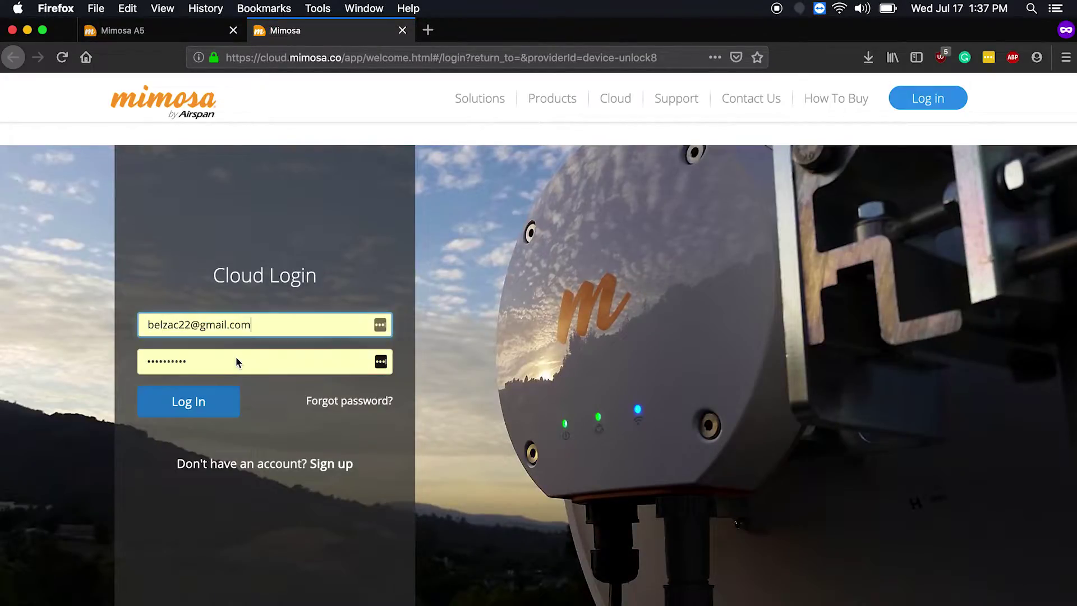
pyautogui.click(205, 402)
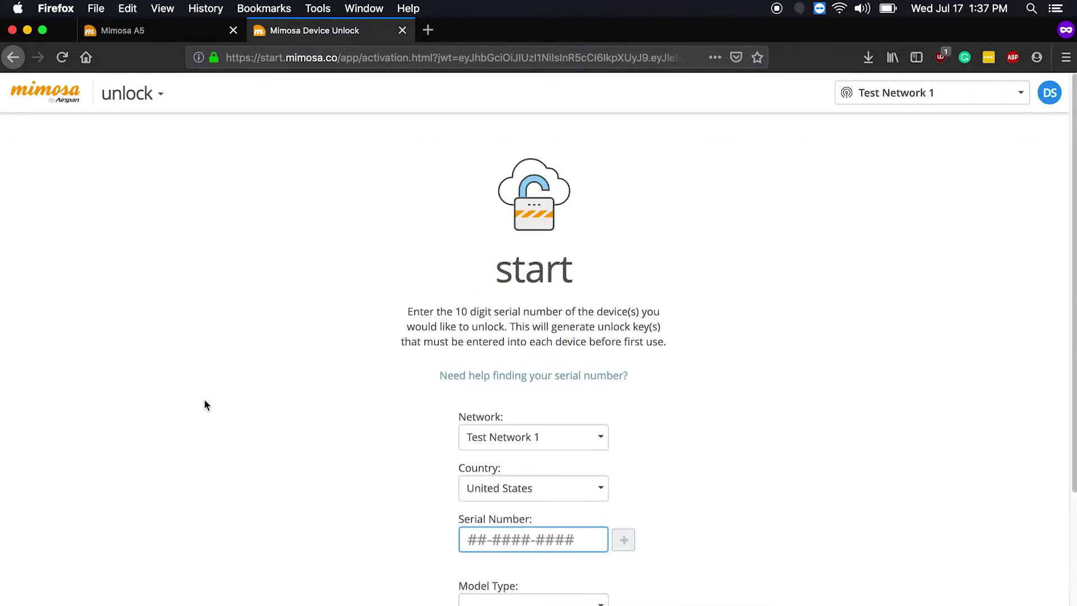
pyautogui.click(162, 32)
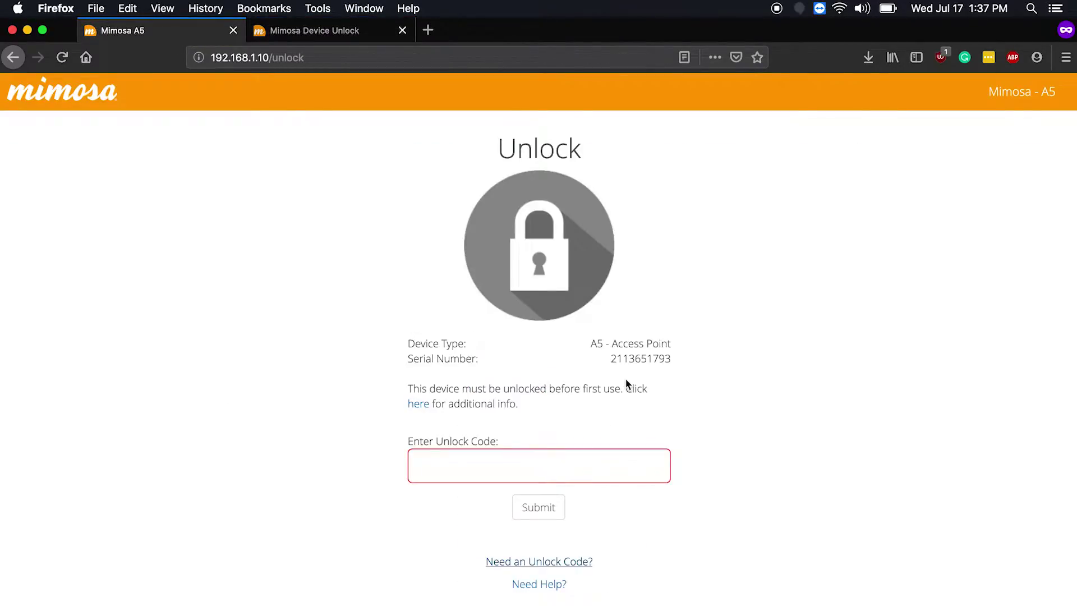
pyautogui.doubleClick(632, 358)
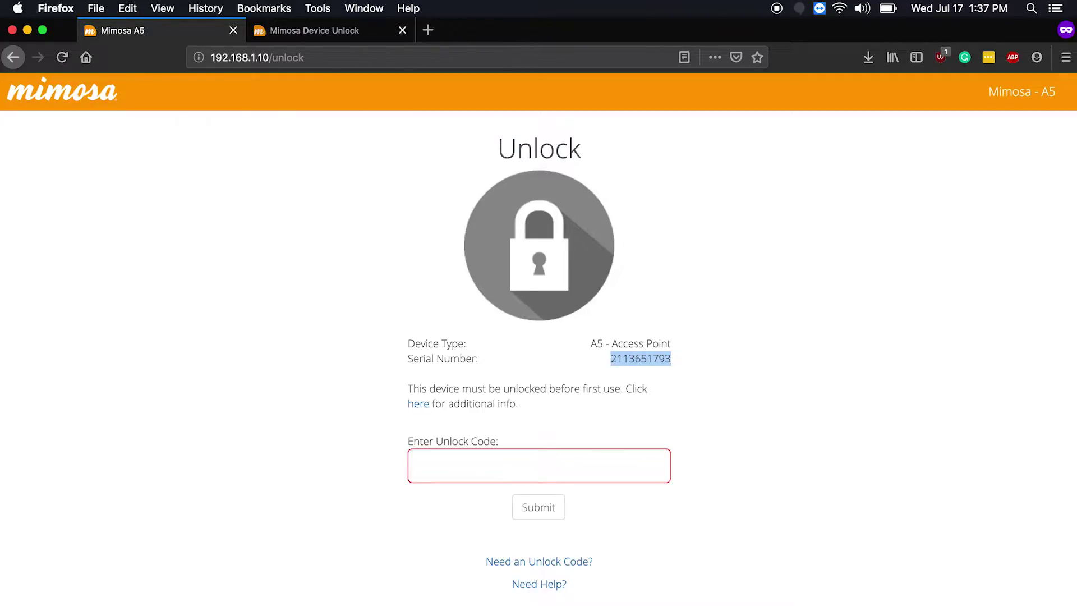
# Paste the serial into the Mimosa Device Unlock form, accept the terms, submit, and select the key
pyautogui.click(345, 35)
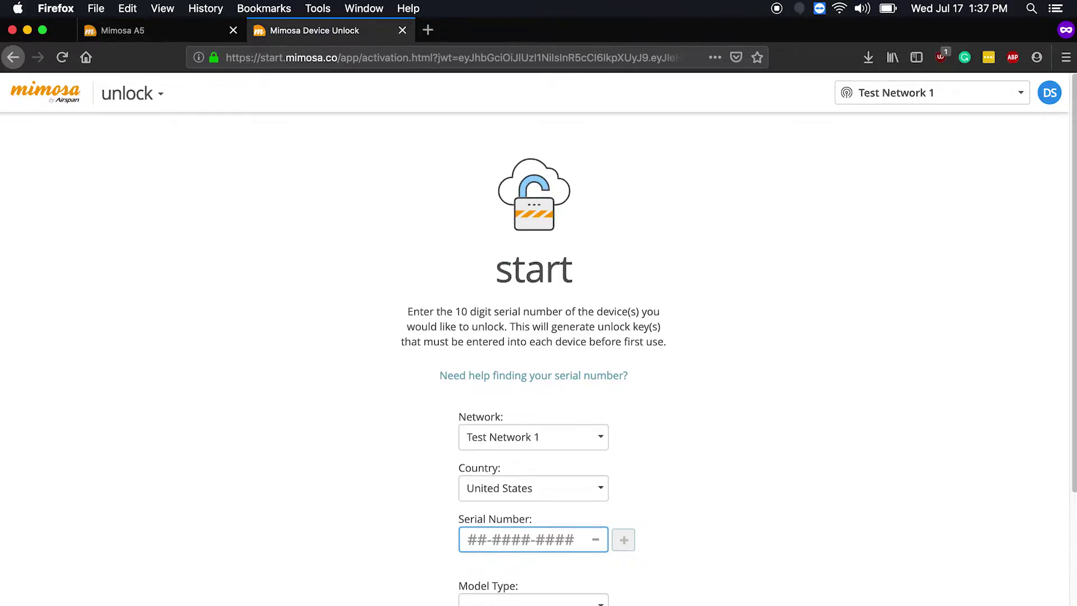
pyautogui.press('super+v')
pyautogui.scroll(-5, 379, 359)
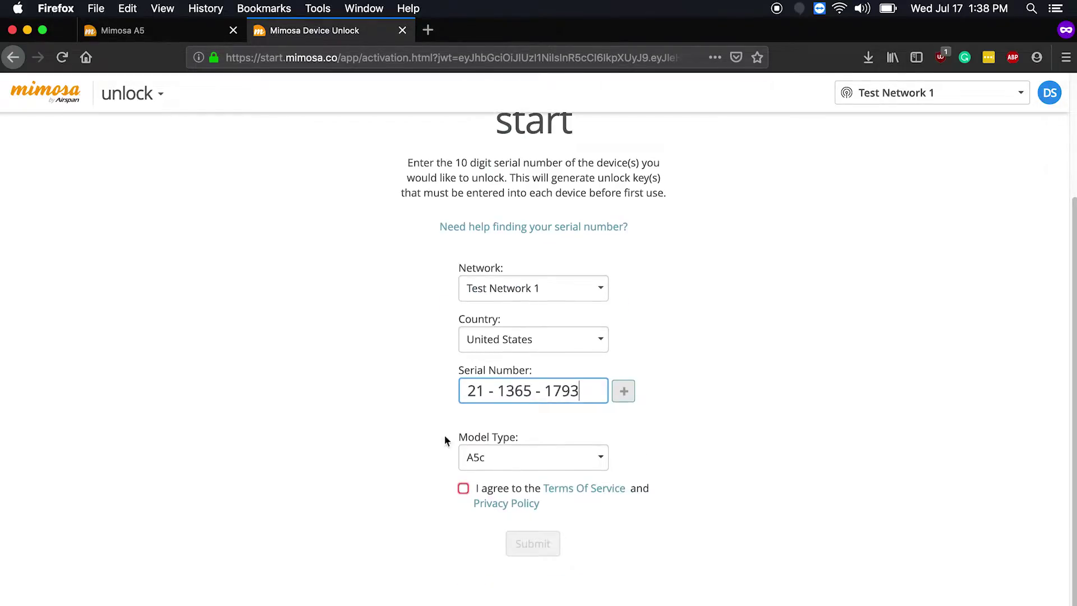
pyautogui.click(463, 488)
pyautogui.click(551, 549)
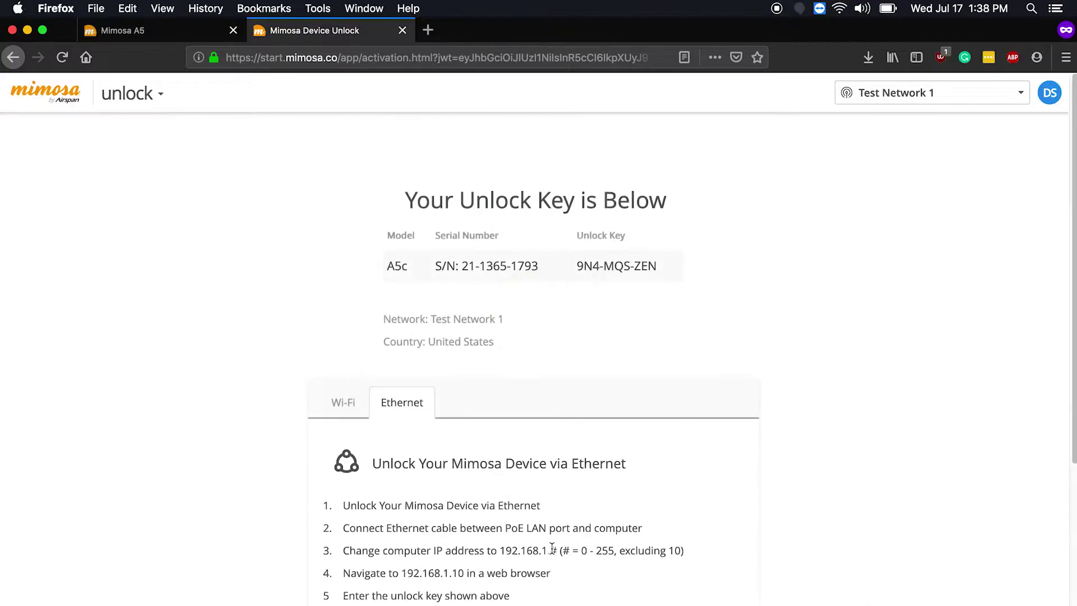
pyautogui.tripleClick(615, 266)
pyautogui.press('super+c')
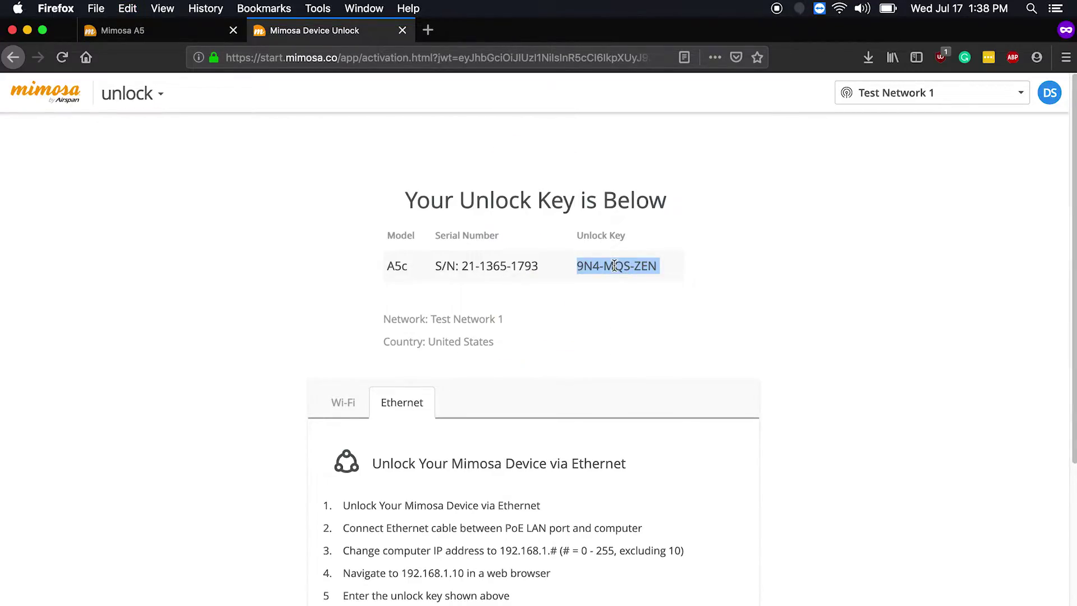
# Paste the unlock key into the radio's Unlock Code field without the trailing space and submit
pyautogui.click(155, 31)
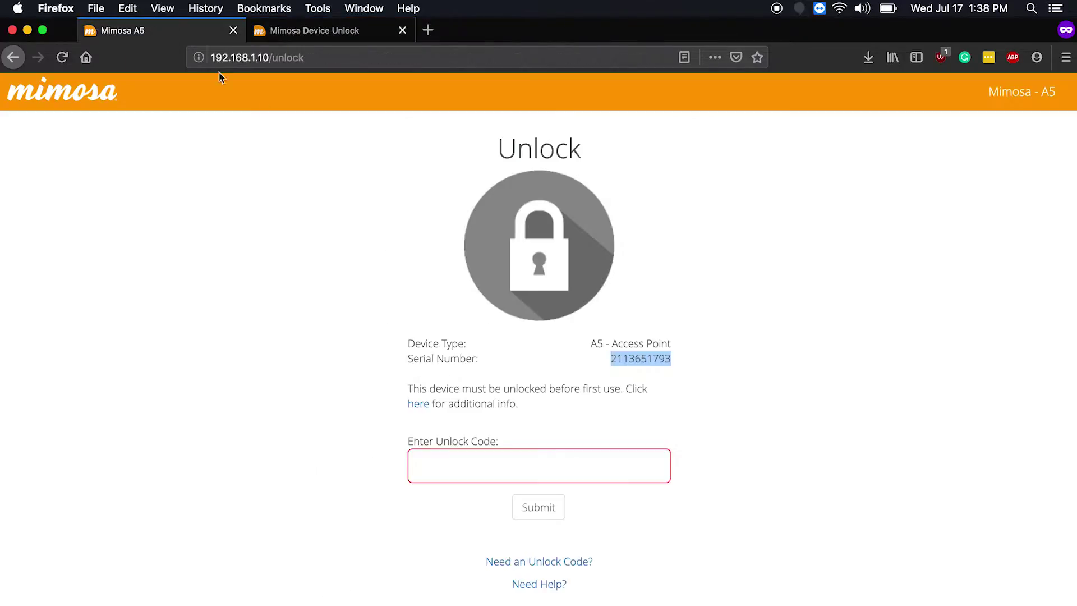
pyautogui.click(468, 470)
pyautogui.press('super+v')
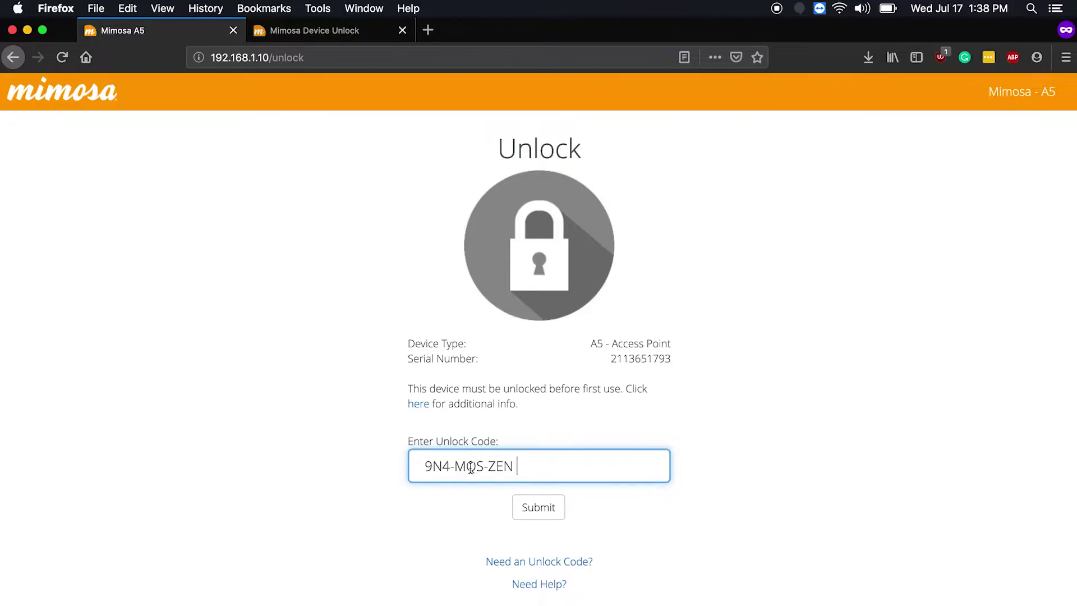
pyautogui.press('BackSpace')
pyautogui.click(535, 510)
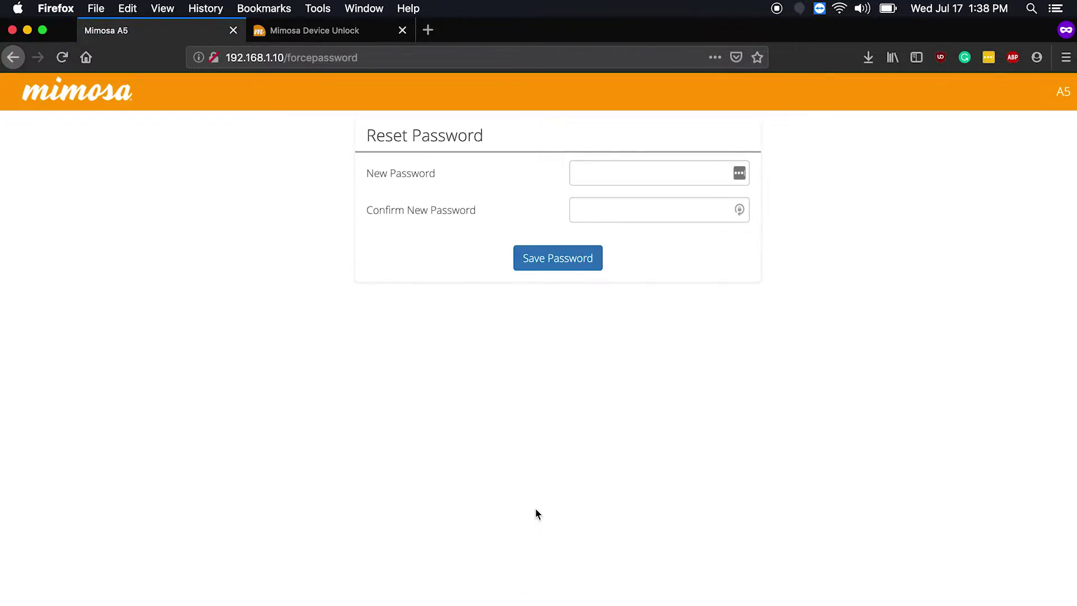
# Set and confirm the new device password, then log in to the mimosaA5 dashboard
pyautogui.click(621, 173)
pyautogui.write('******')
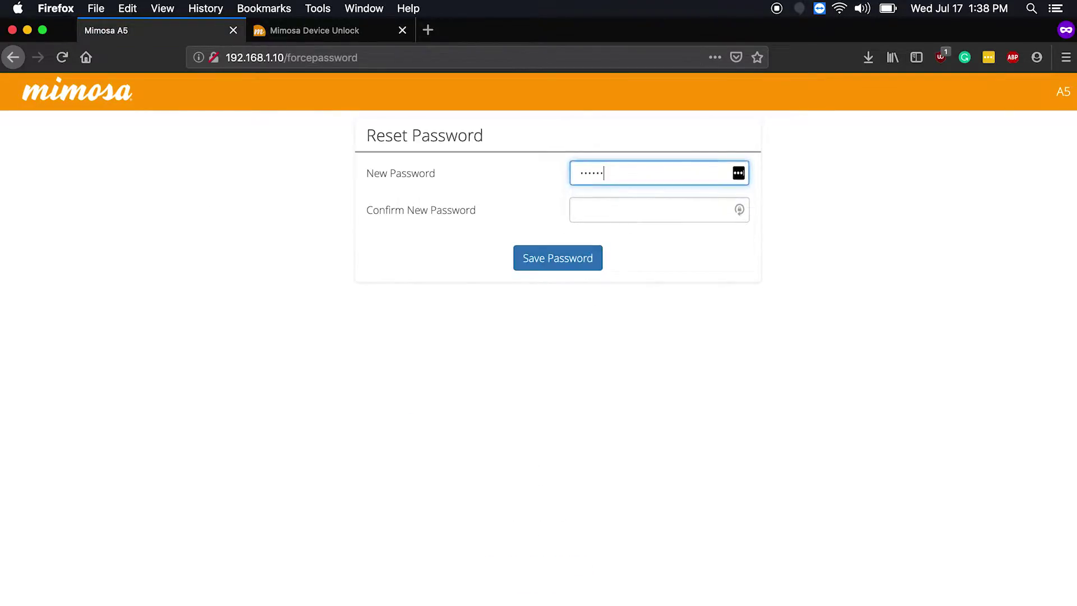
pyautogui.press('Tab')
pyautogui.write('******')
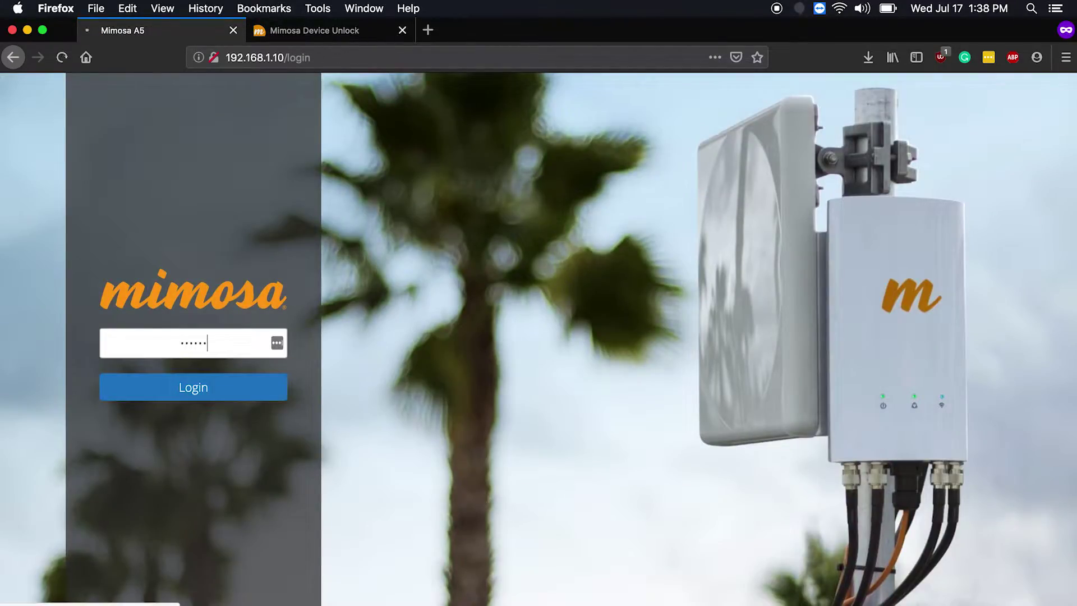
pyautogui.press('Return')
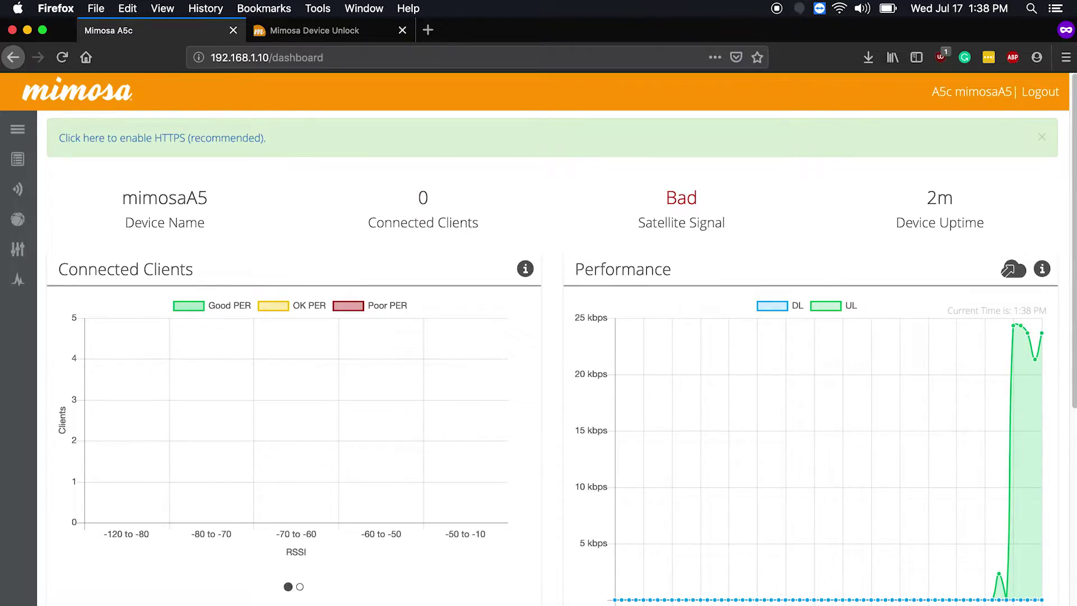
# Dismiss the HTTPS banner and open Wireless > SSID showing Mimosa5G and mimosaM793
pyautogui.click(1042, 138)
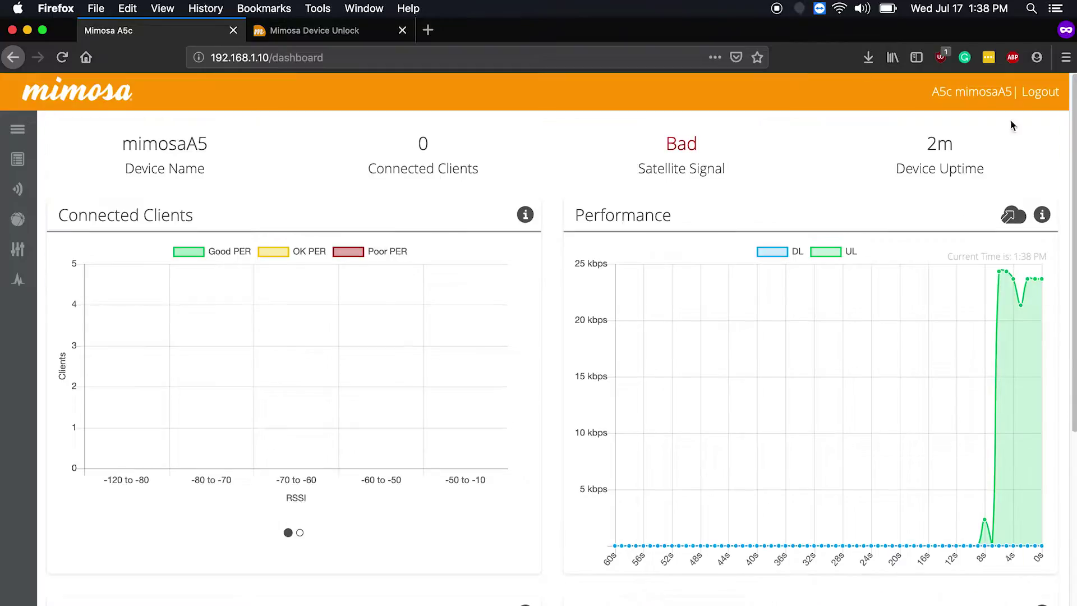
pyautogui.moveTo(26, 187)
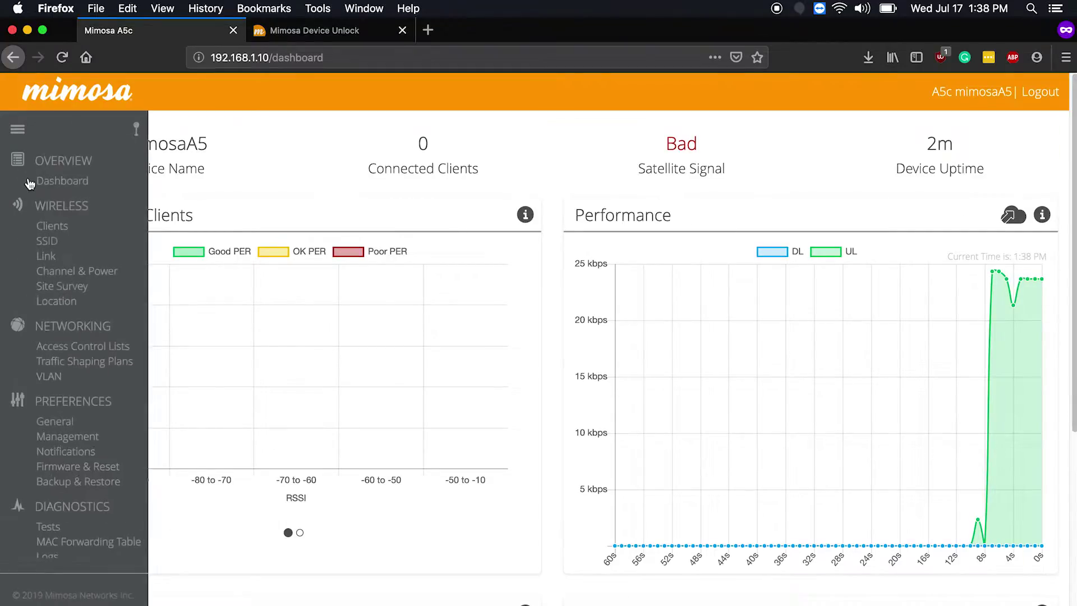
pyautogui.click(50, 244)
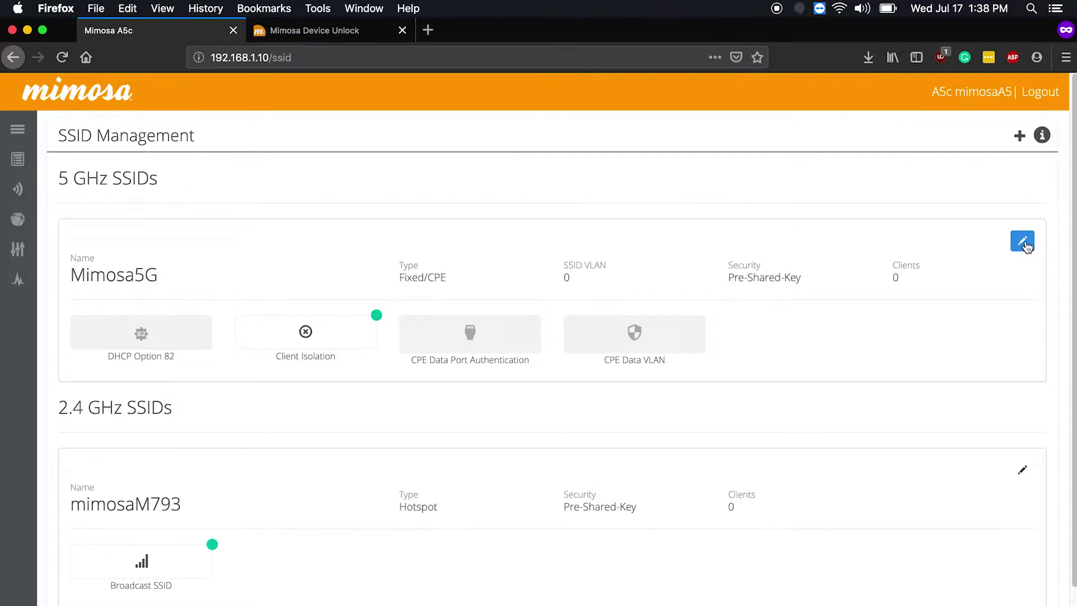
# Review the Mimosa5G SSID settings, checking its secret key, and cancel without changes
pyautogui.click(1024, 244)
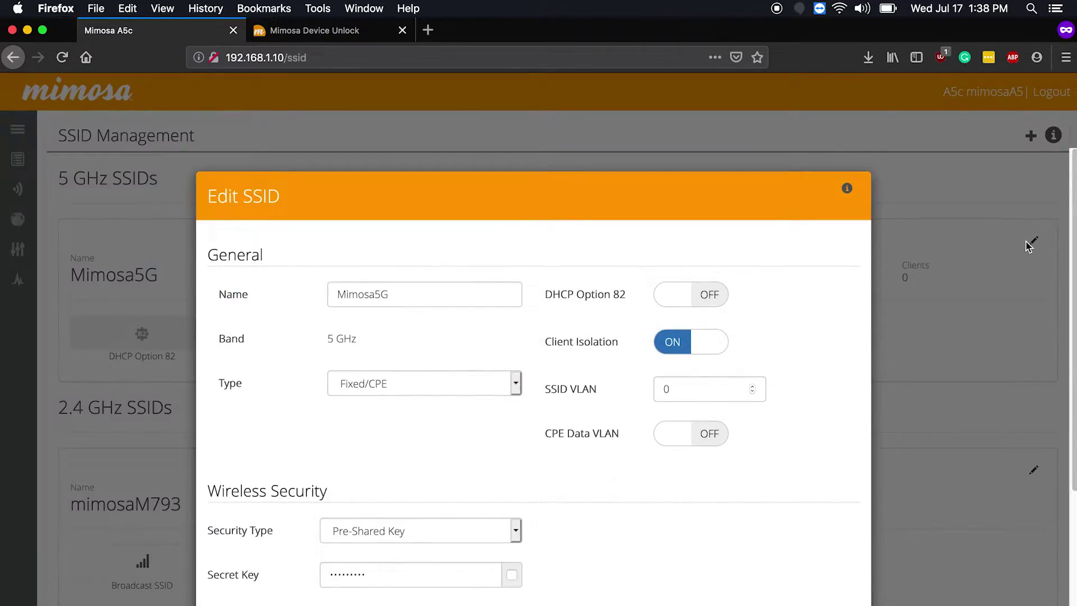
pyautogui.click(512, 575)
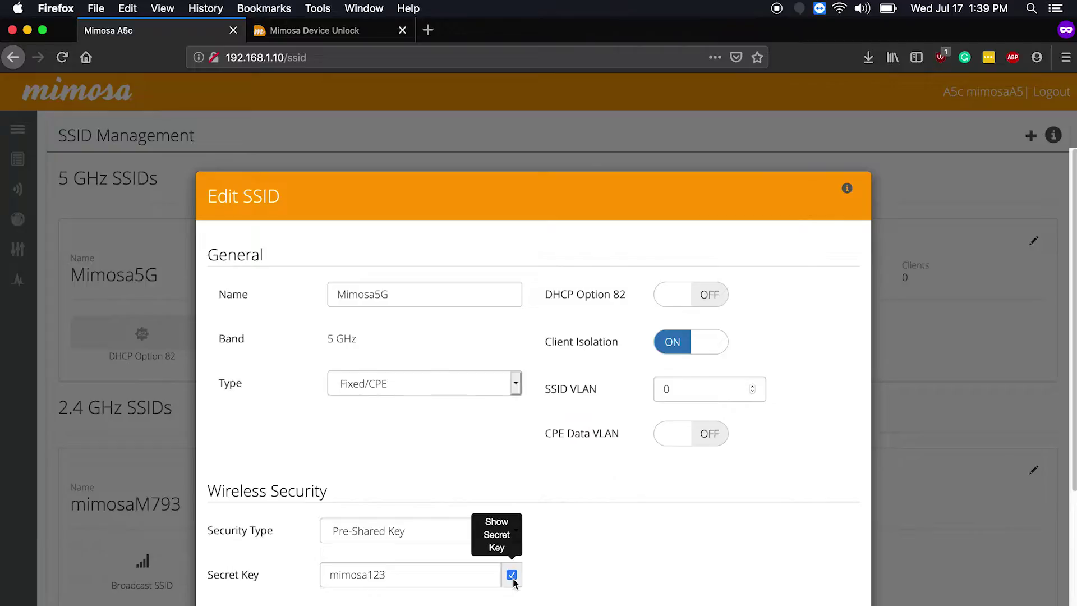
pyautogui.click(511, 576)
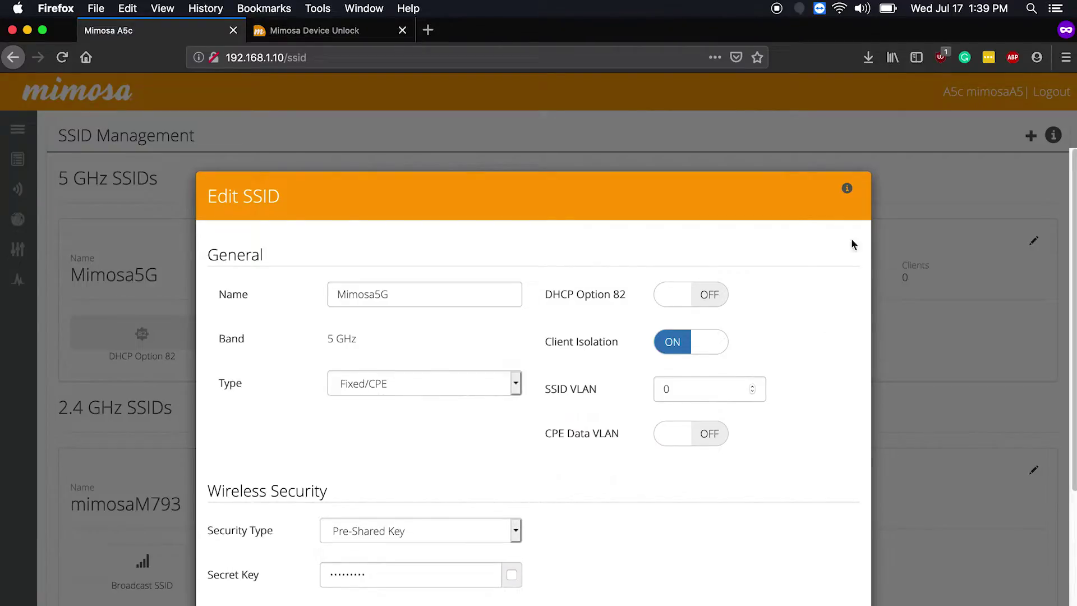
pyautogui.scroll(-5, 603, 493)
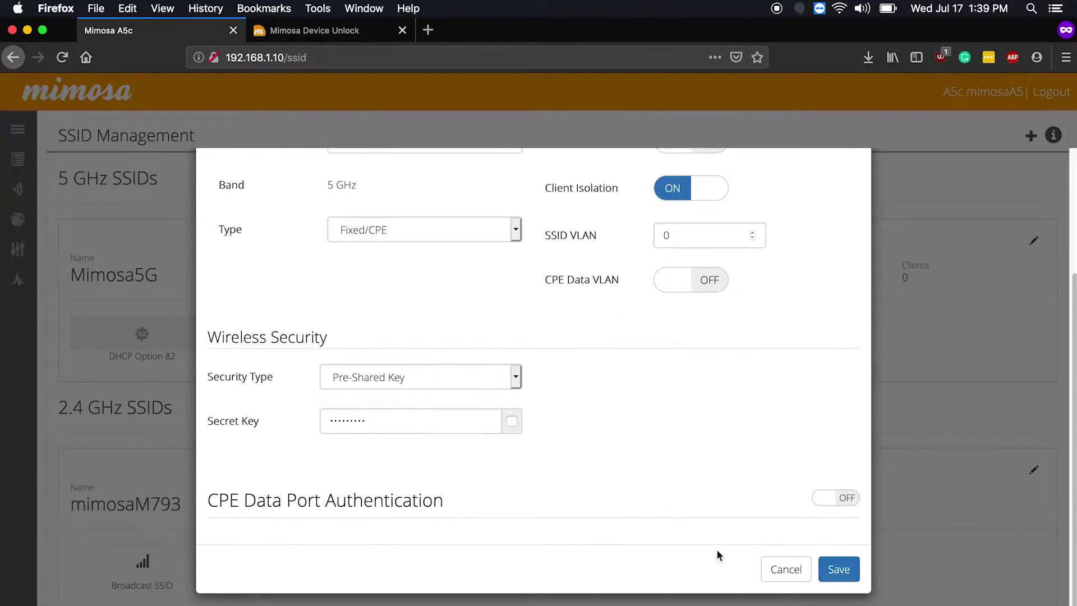
pyautogui.click(785, 557)
# Inspect the mimosaM793 SSID settings and close its editor unchanged
pyautogui.scroll(-1, 263, 364)
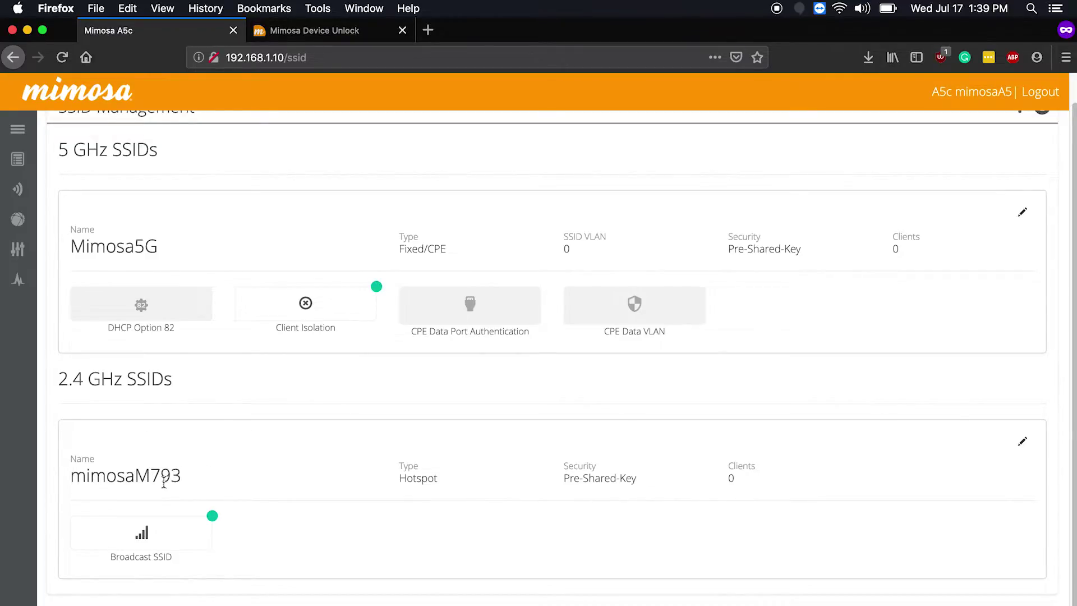
pyautogui.click(1022, 441)
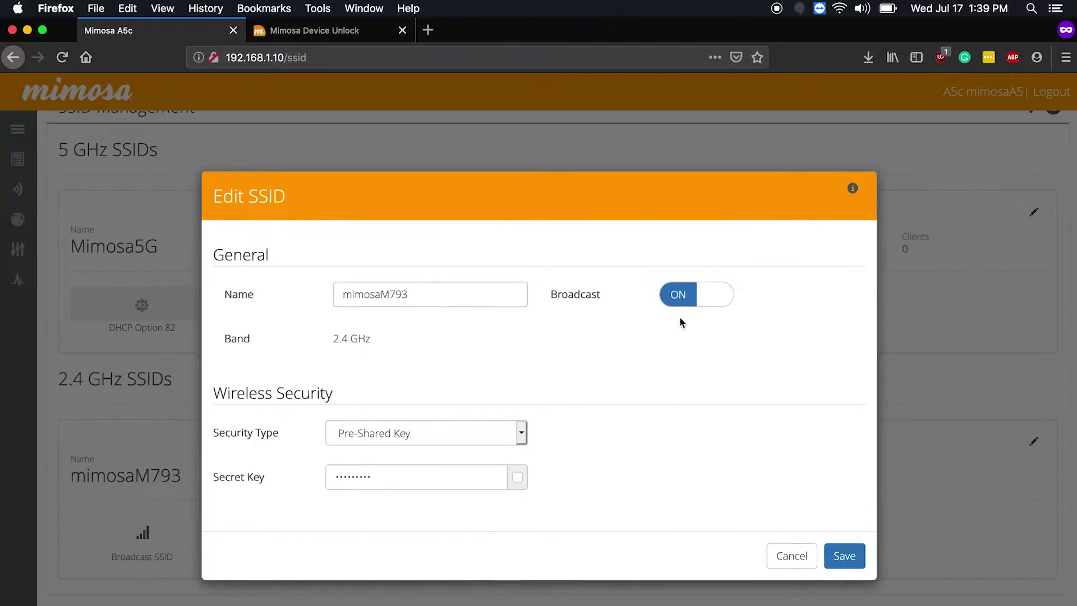
pyautogui.click(779, 558)
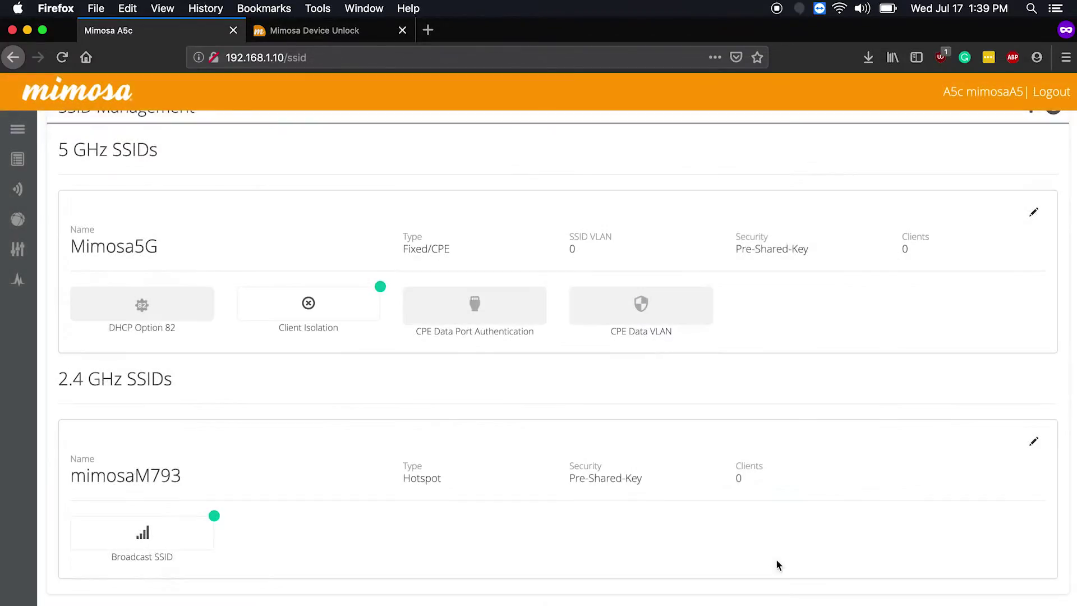
pyautogui.moveTo(3, 135)
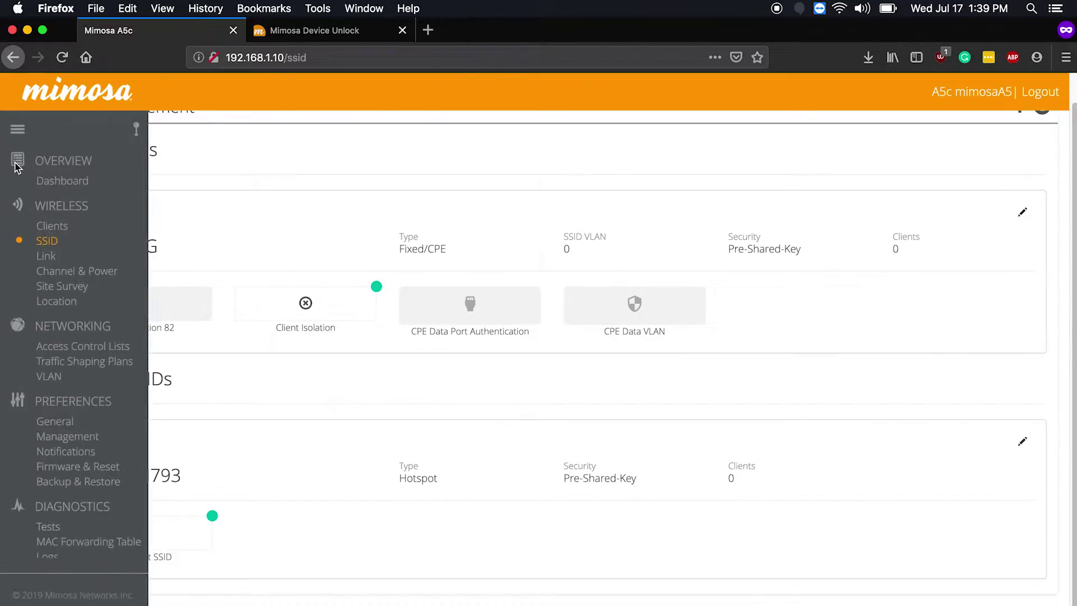
pyautogui.click(47, 257)
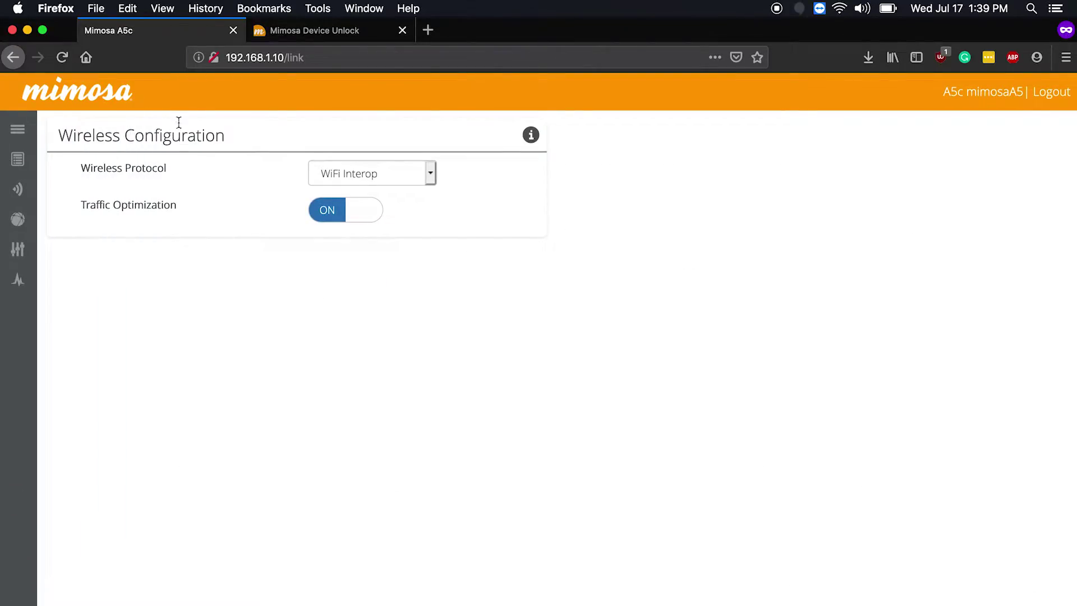
# Switch the A5c wireless protocol to SRS, accept the reboot warning, and save
pyautogui.click(362, 174)
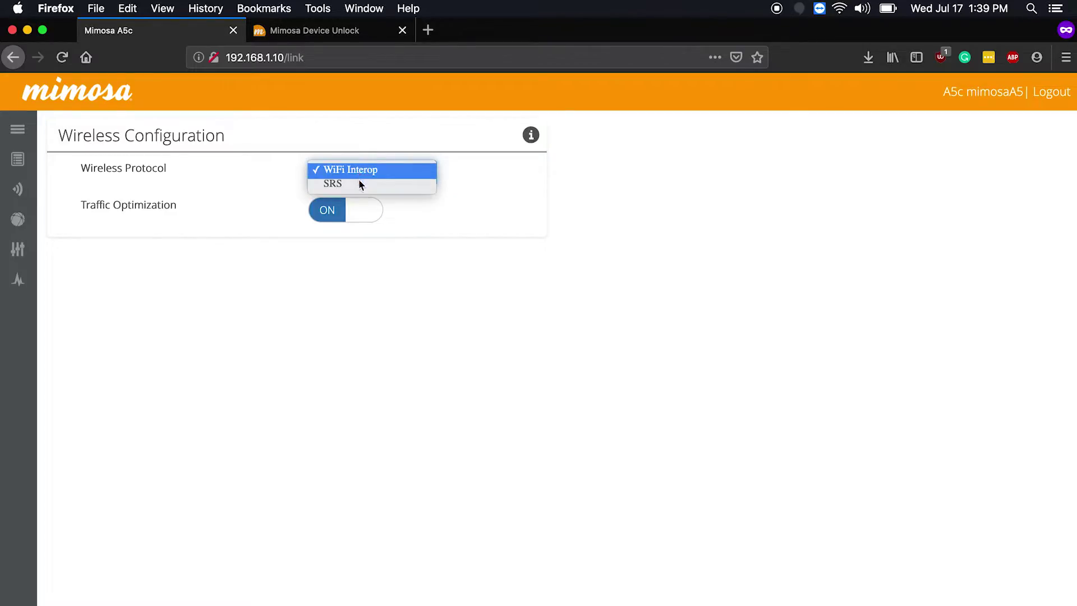
pyautogui.click(353, 105)
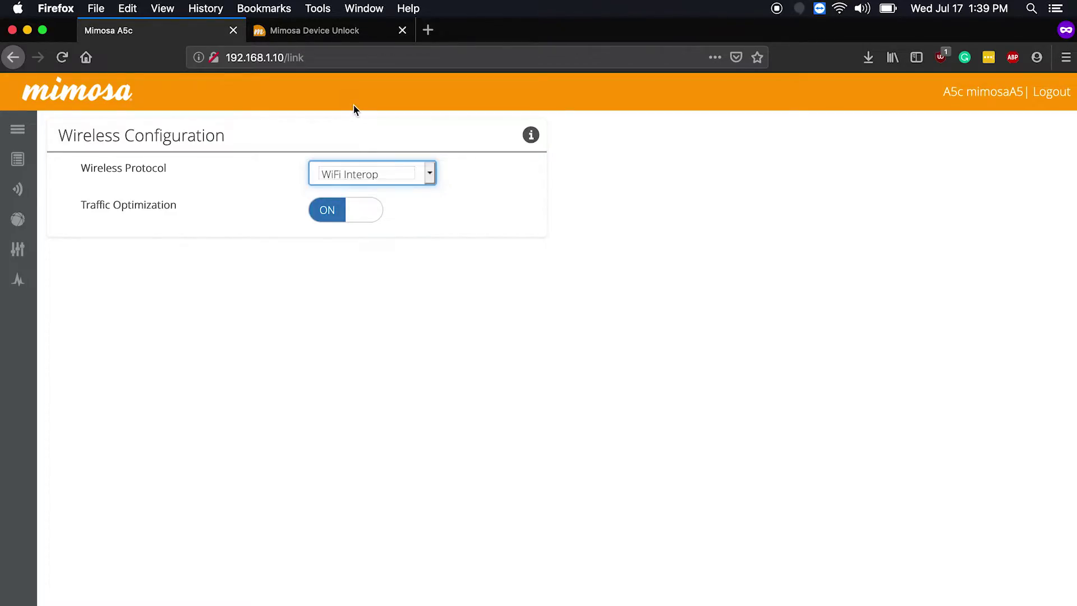
pyautogui.click(362, 168)
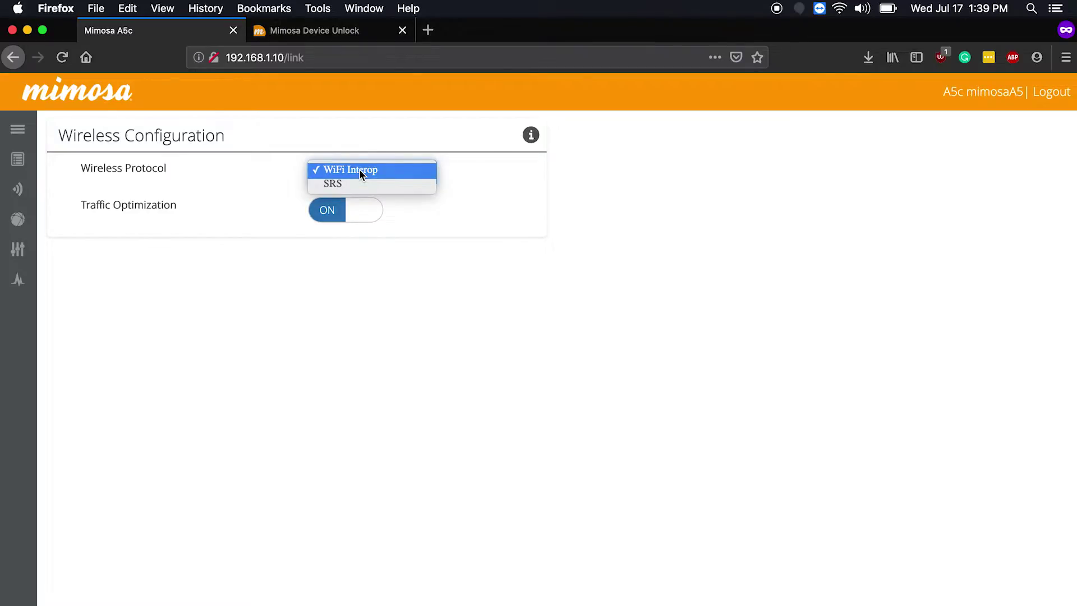
pyautogui.click(352, 181)
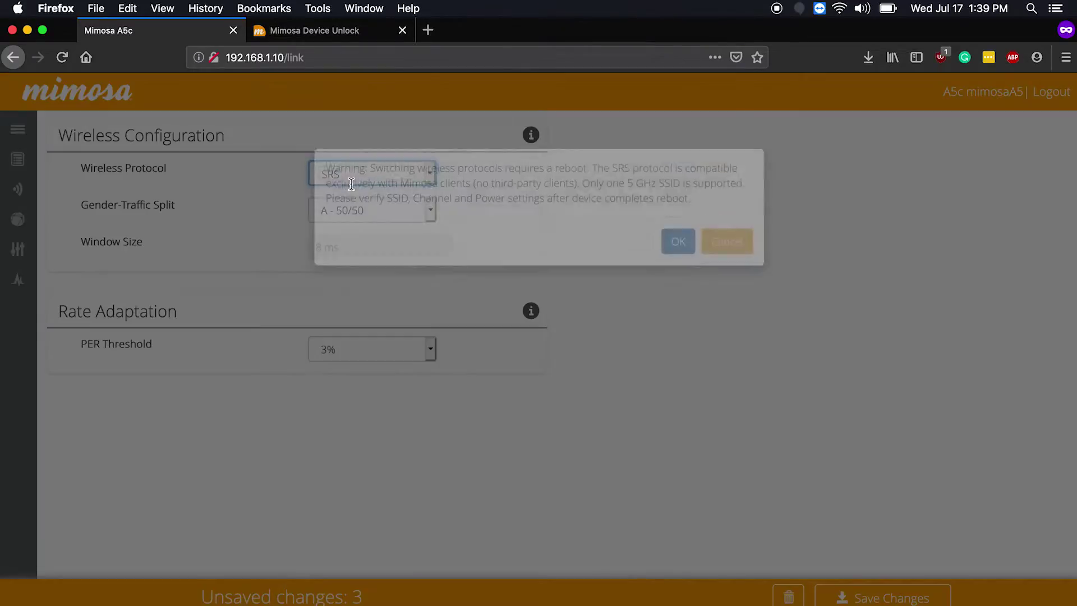
pyautogui.click(680, 268)
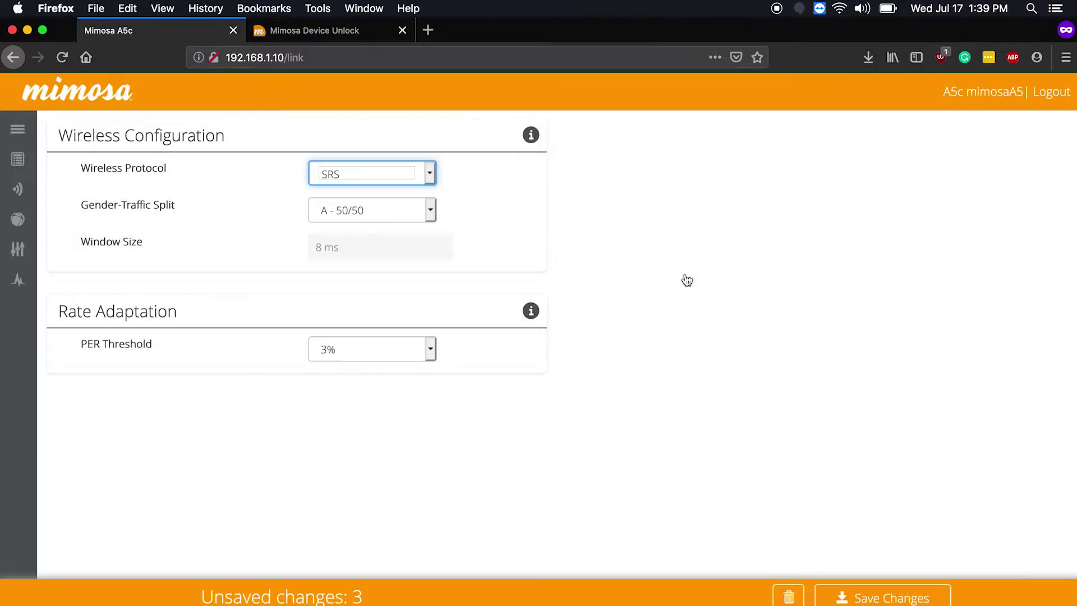
pyautogui.click(848, 597)
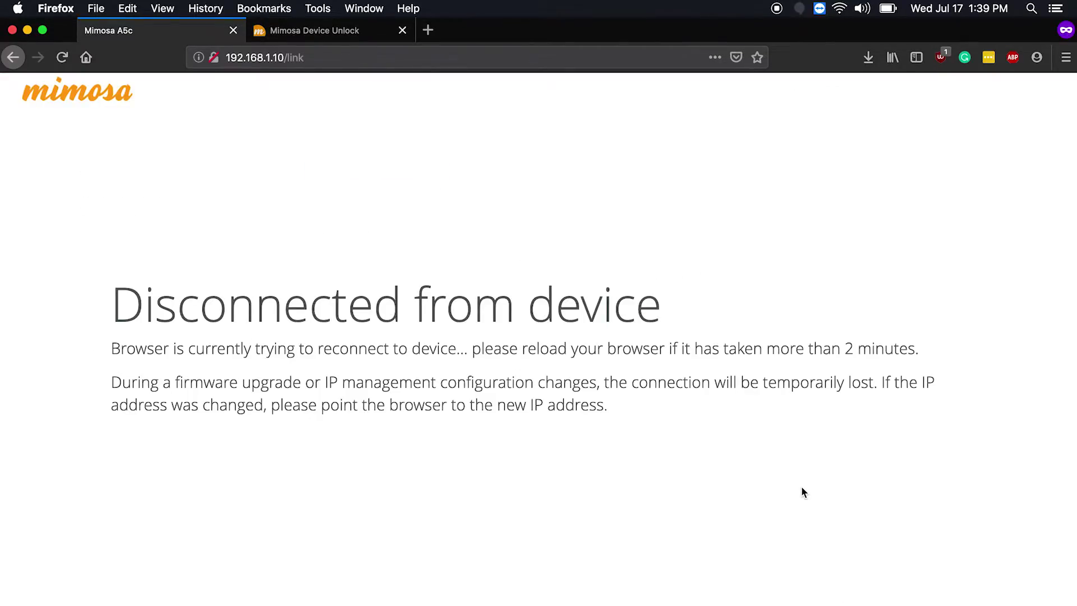
# Ping the 192.168.1.1 gateway from a terminal while the A5c reboots into SRS
pyautogui.click(739, 604)
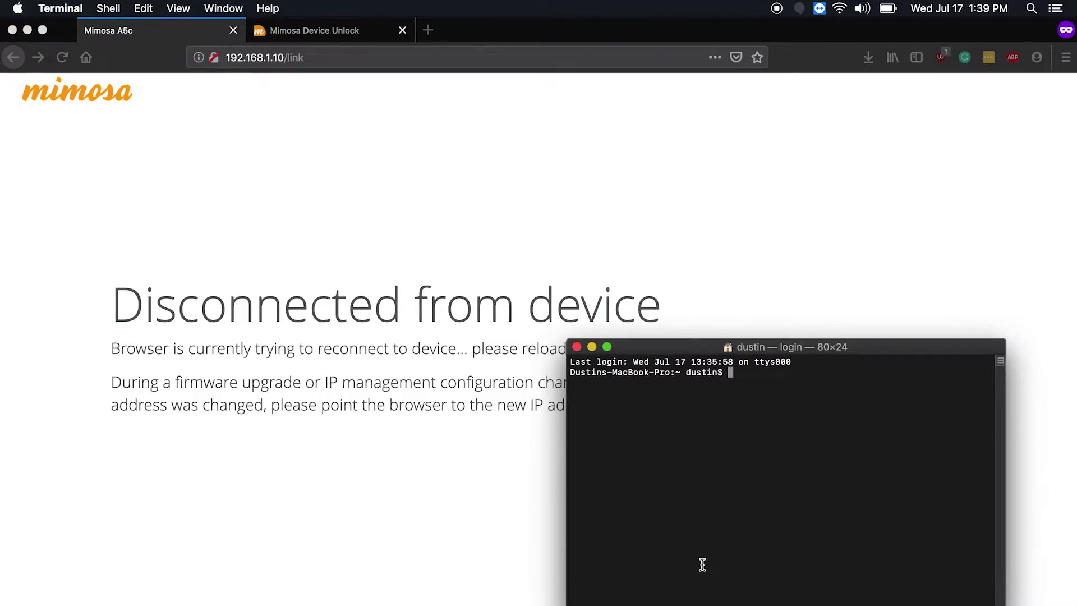
pyautogui.write('ping ')
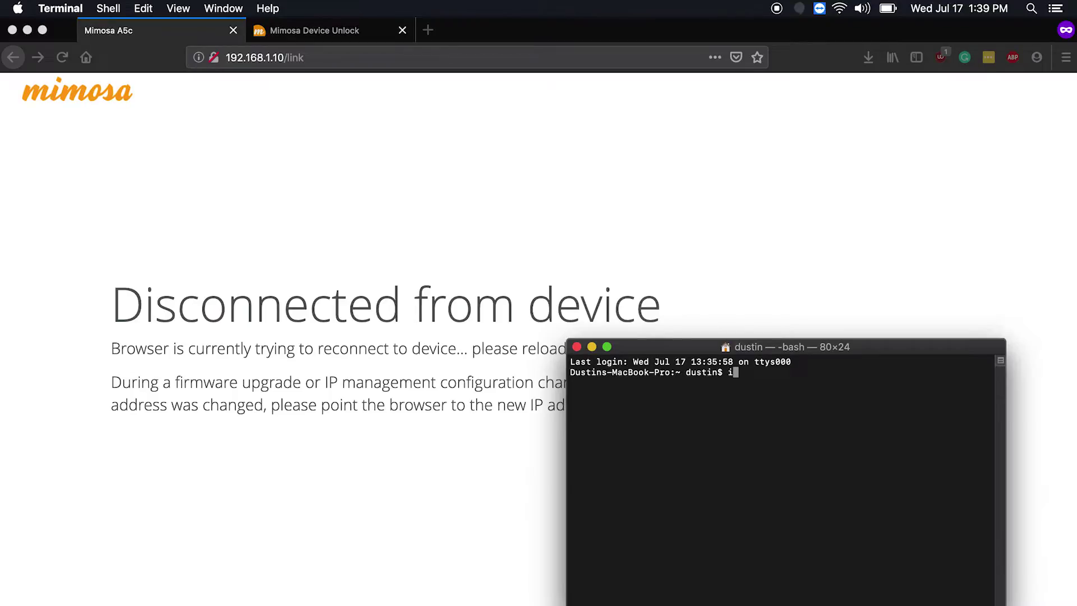
pyautogui.write('192.168.1.20')
pyautogui.press('BackSpace')
pyautogui.press('BackSpace')
pyautogui.write('1')
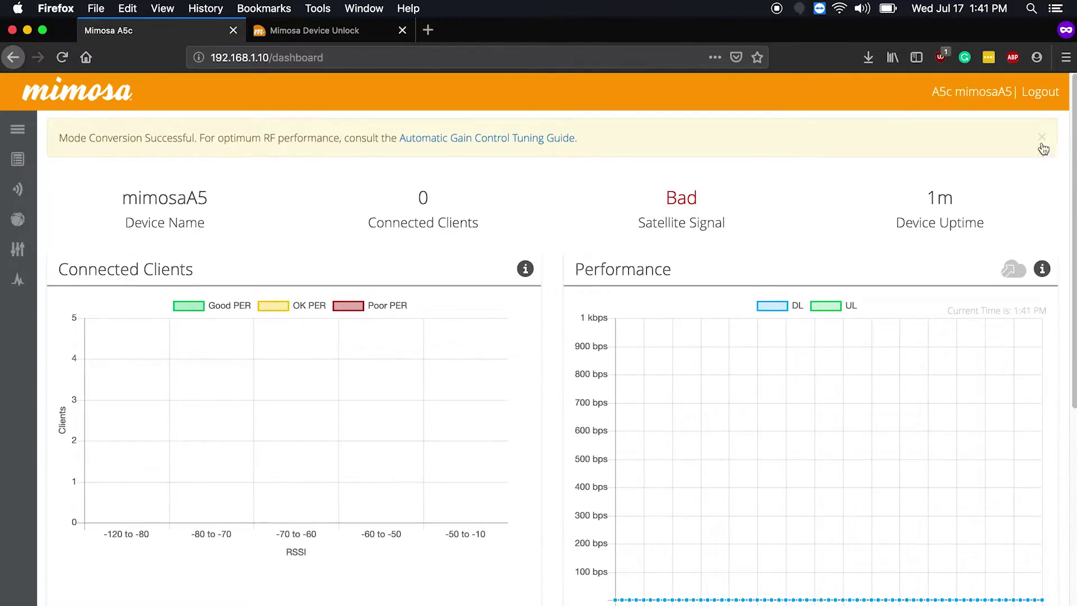
# Dismiss the Mode Conversion Successful notice and save Auto Channel Selection turned off
pyautogui.click(1038, 137)
pyautogui.moveTo(17, 202)
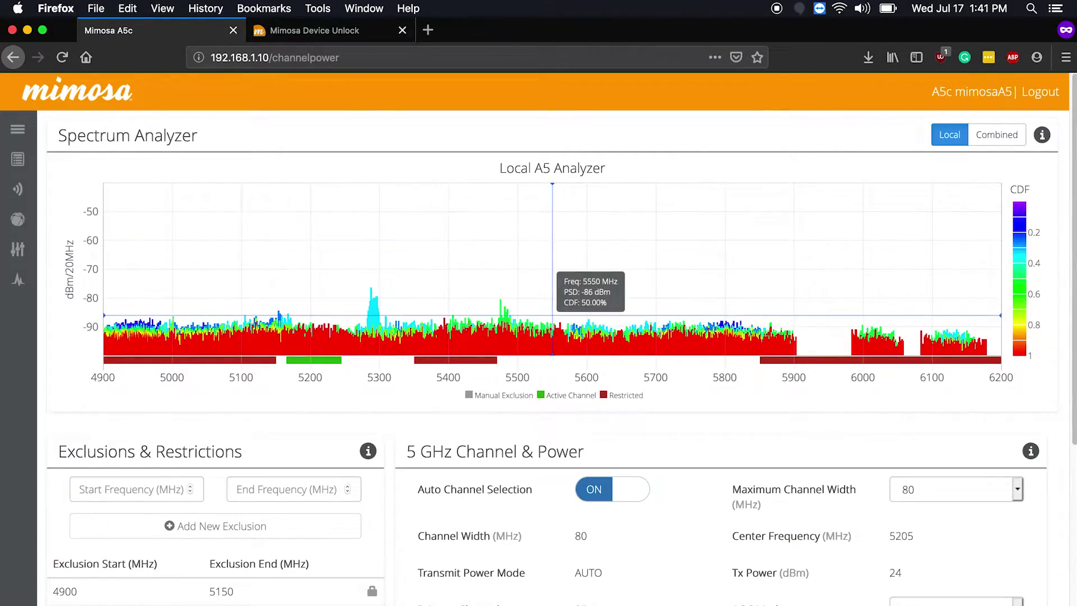
pyautogui.click(589, 497)
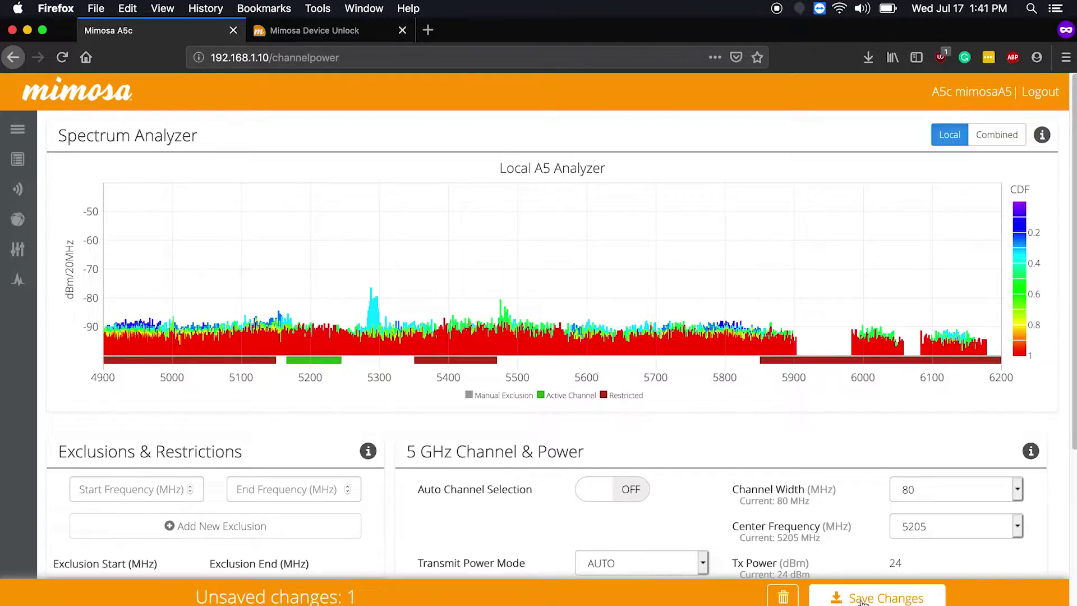
pyautogui.click(862, 599)
# Set the 5 GHz channel width to 20 MHz at 5205 MHz centre and save
pyautogui.scroll(-3, 850, 486)
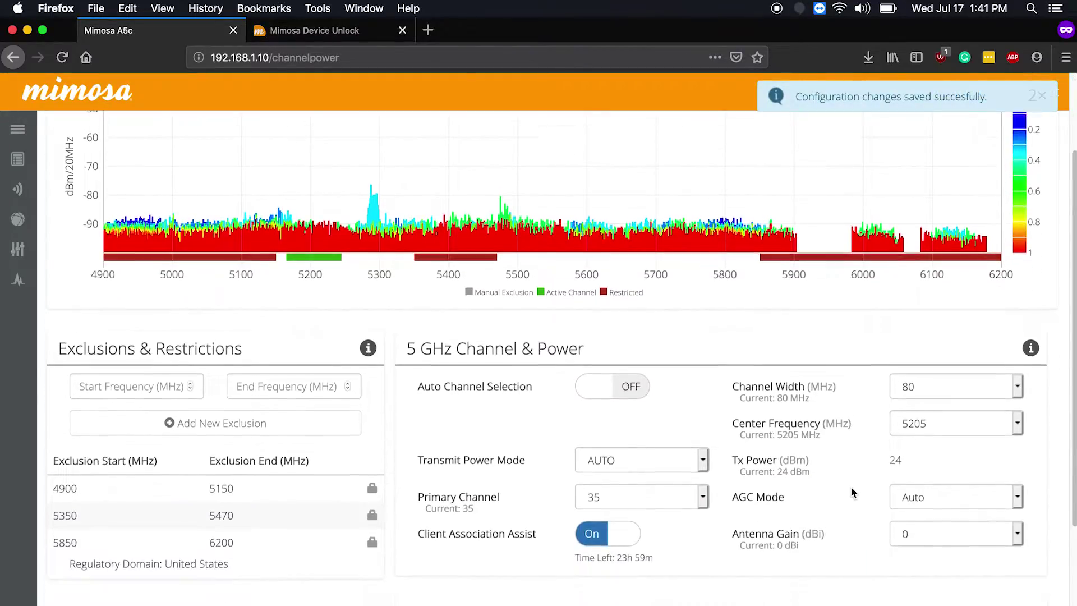
pyautogui.click(930, 359)
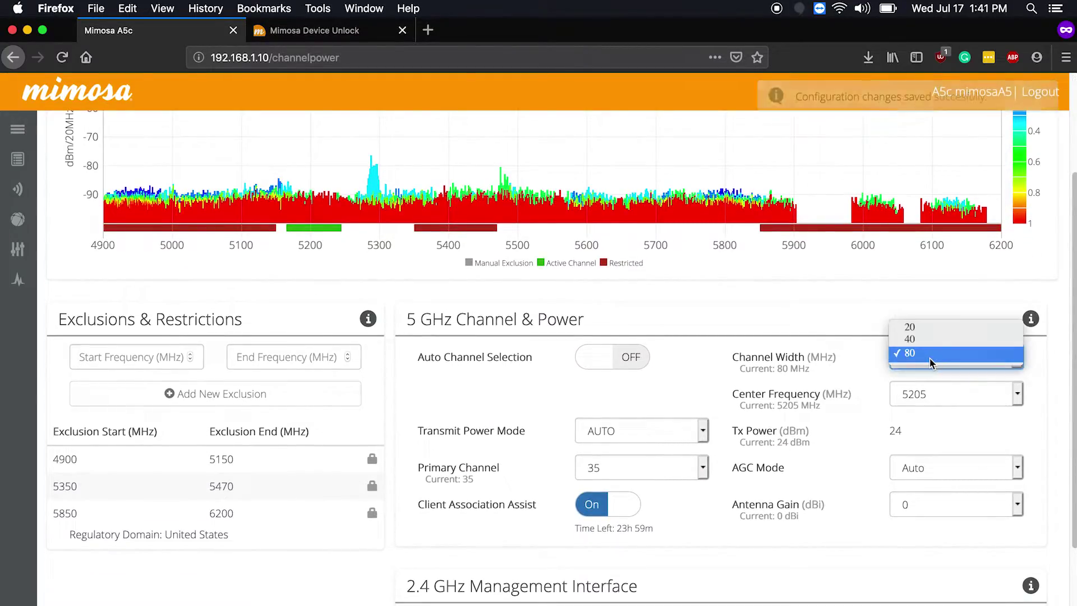
pyautogui.click(910, 328)
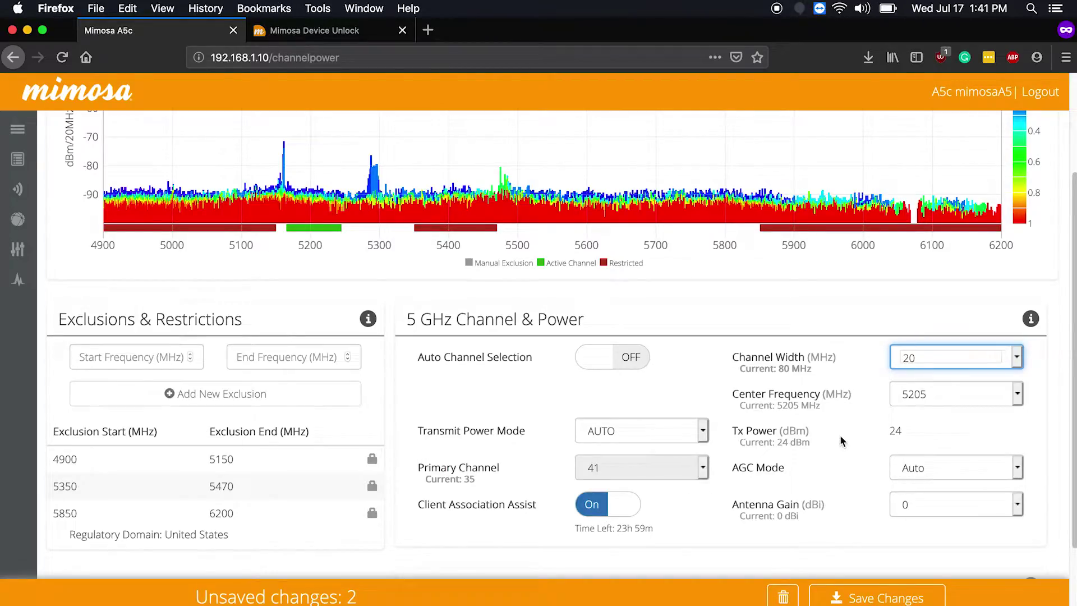
pyautogui.click(849, 584)
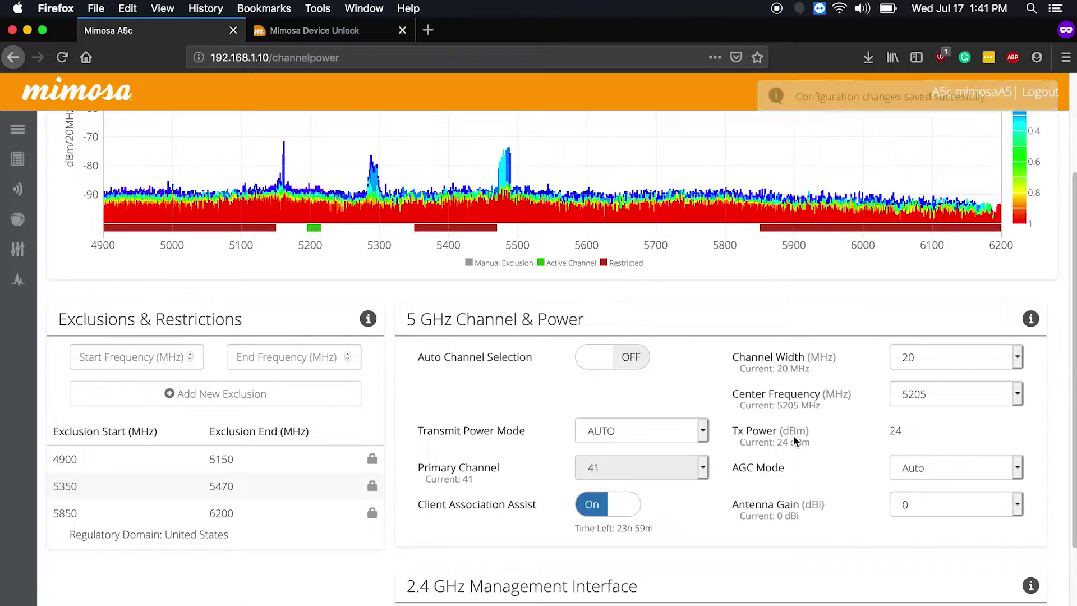
pyautogui.scroll(-3, 793, 415)
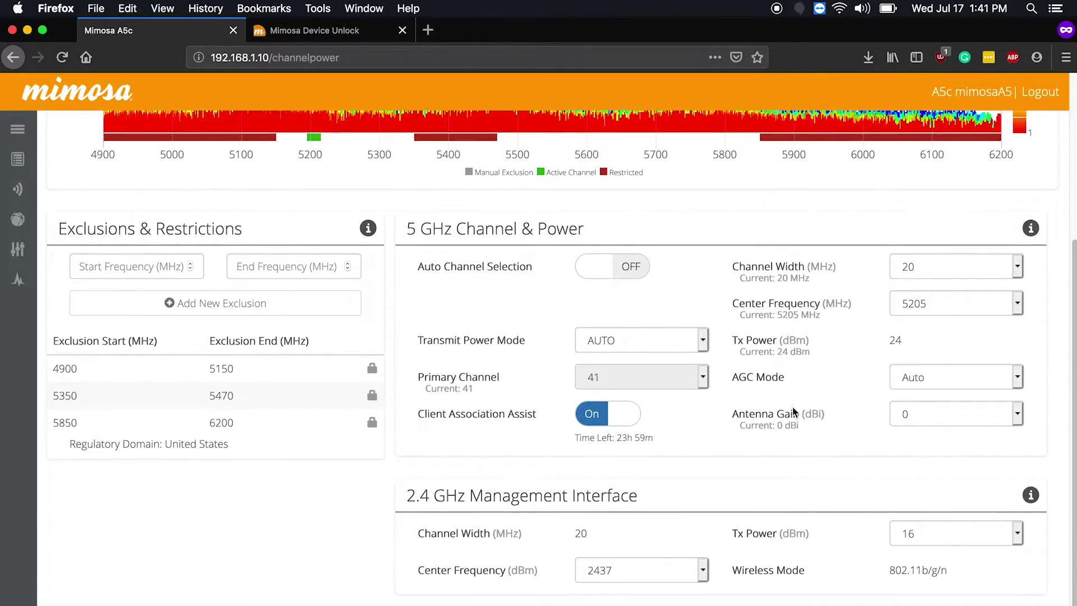
pyautogui.scroll(5, 793, 412)
pyautogui.moveTo(35, 292)
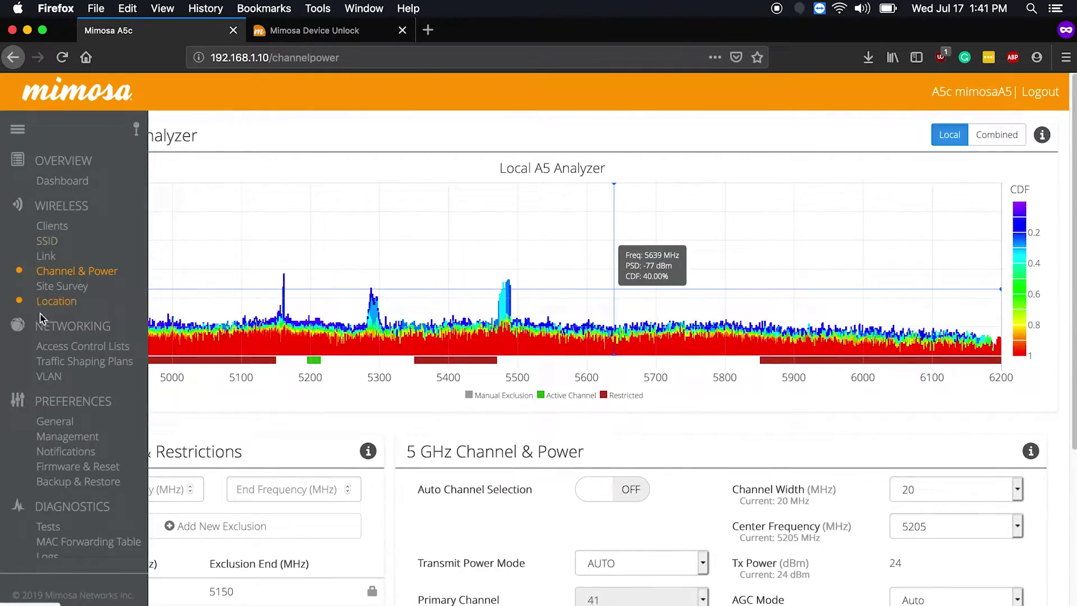
# Set the management IP mode to Static, keeping the existing IP address, and save
pyautogui.click(68, 444)
pyautogui.click(356, 175)
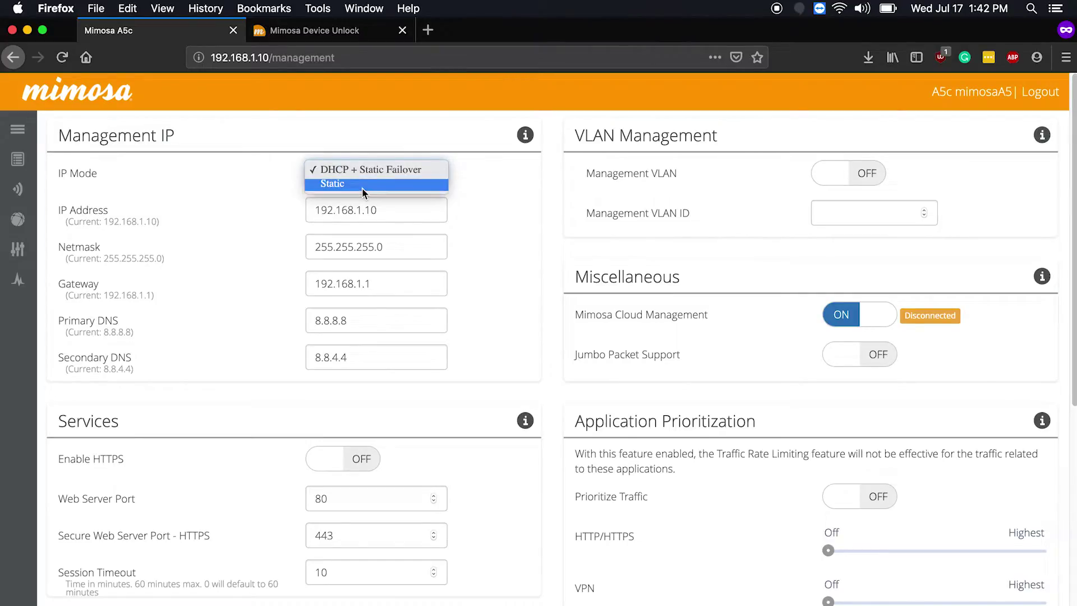
pyautogui.click(362, 185)
pyautogui.click(403, 214)
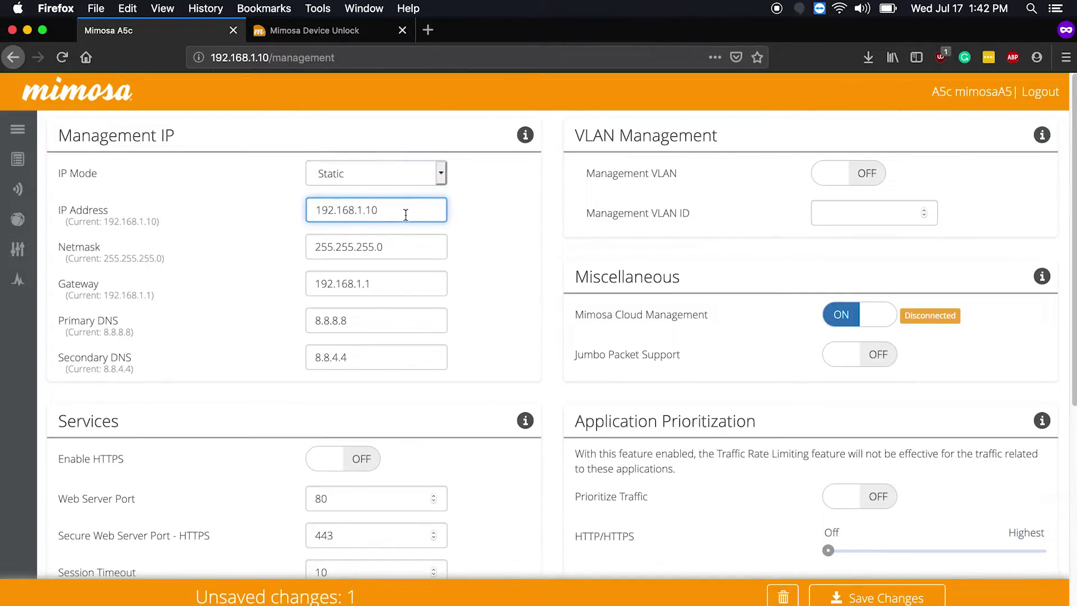
pyautogui.click(490, 204)
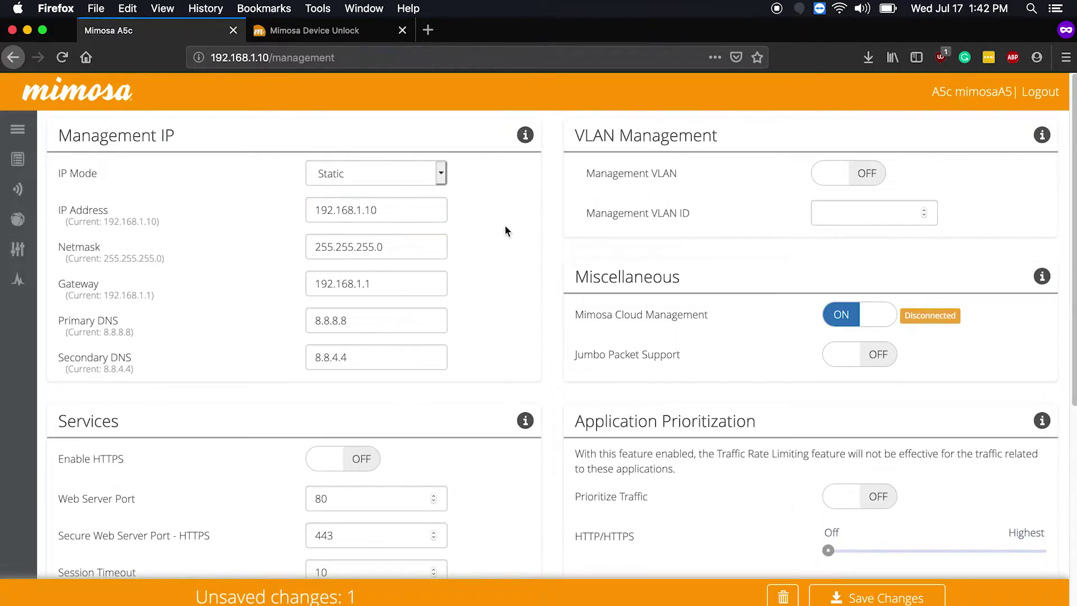
pyautogui.scroll(-5, 505, 230)
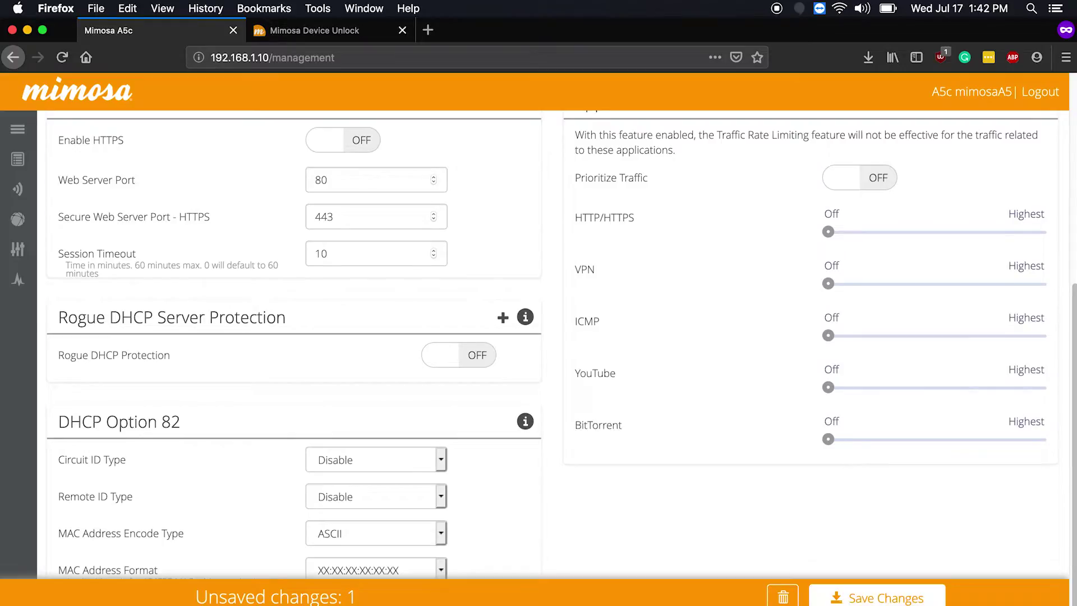
pyautogui.click(850, 599)
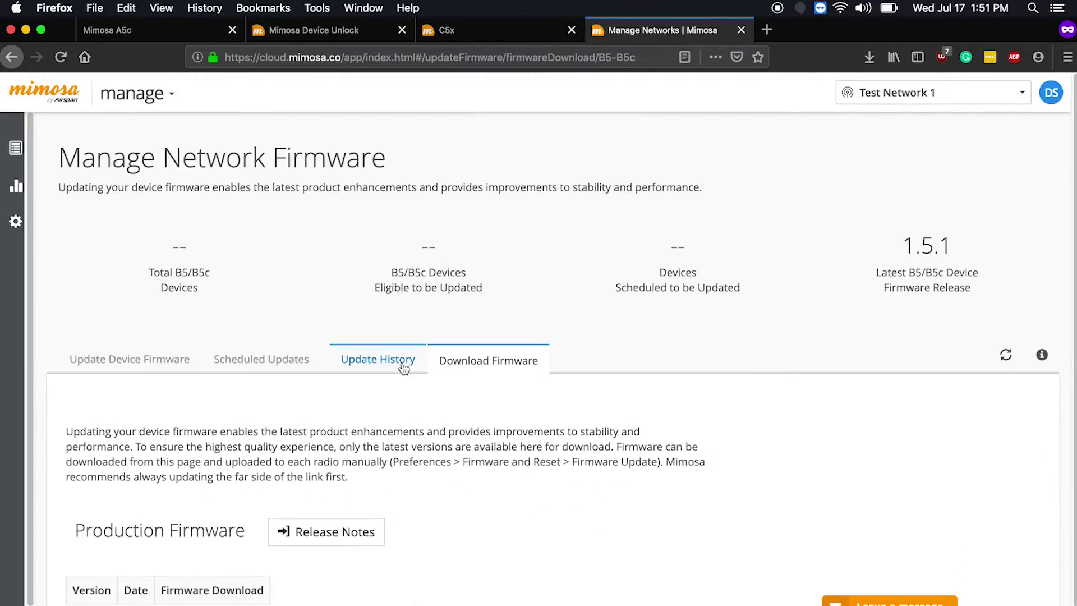
# Download Mimosa-C5x-PTP-2.5.2.img.signed from the C5/C5c firmware listing
pyautogui.scroll(-3, 420, 353)
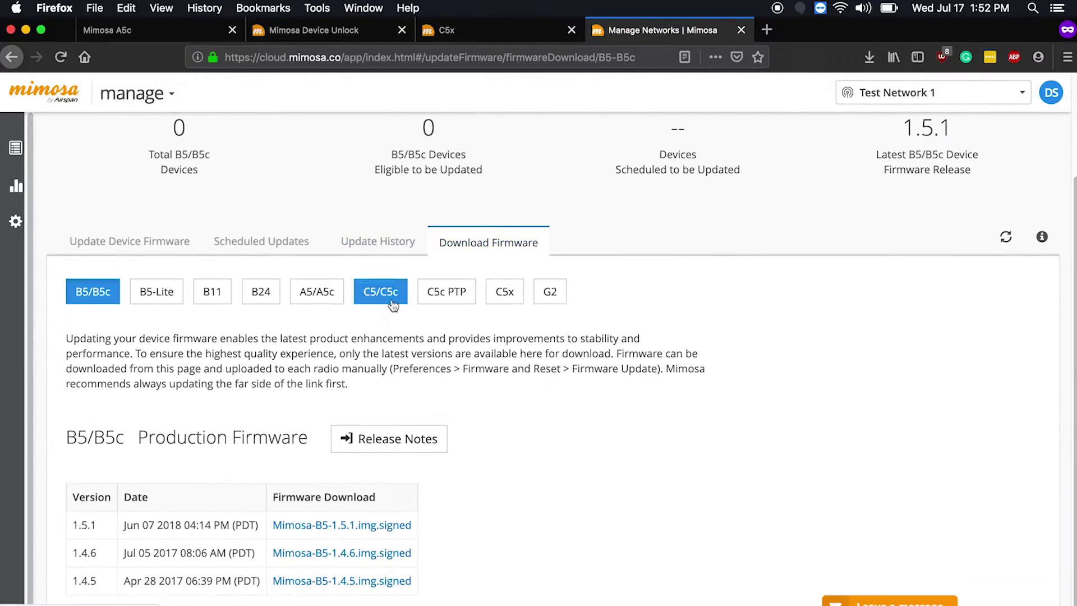
pyautogui.click(506, 287)
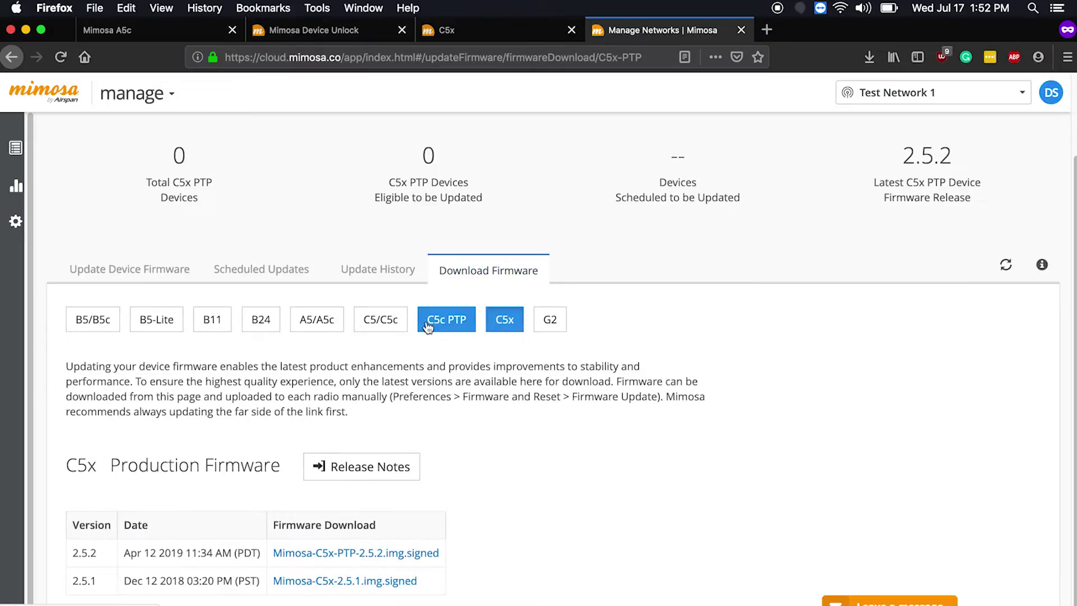
pyautogui.click(392, 323)
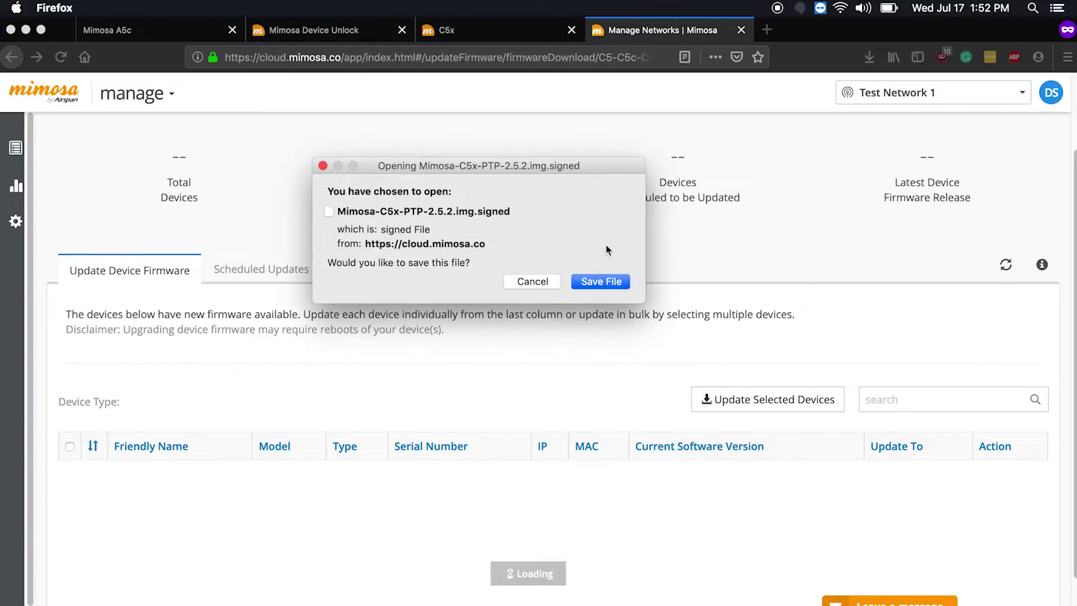
pyautogui.click(597, 283)
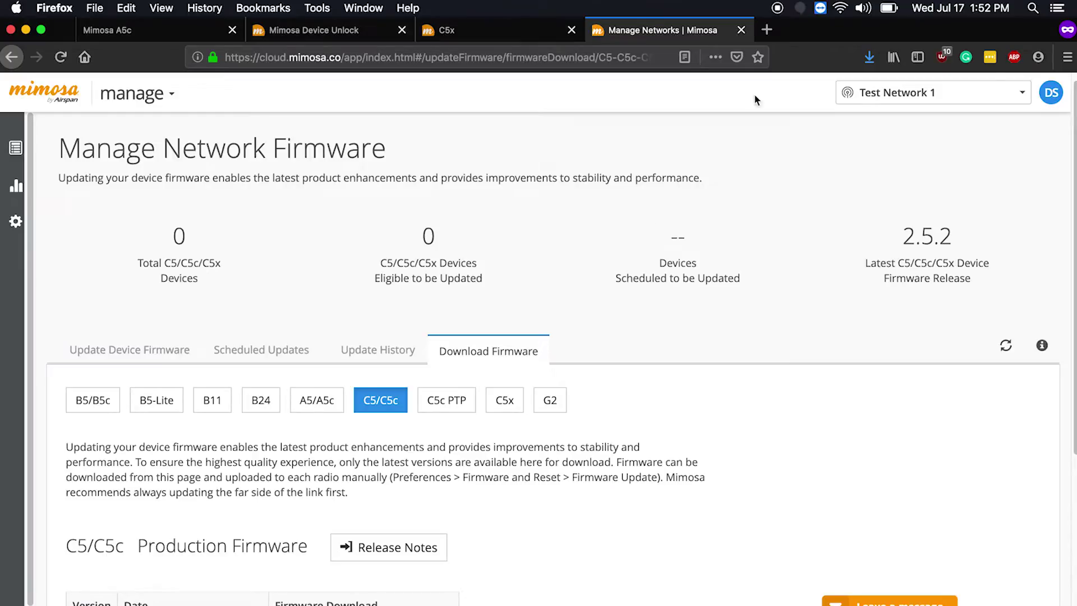
# Upload Mimosa-C5x-PTP-2.5.2.img.signed from Downloads as the C5x's new firmware
pyautogui.click(741, 30)
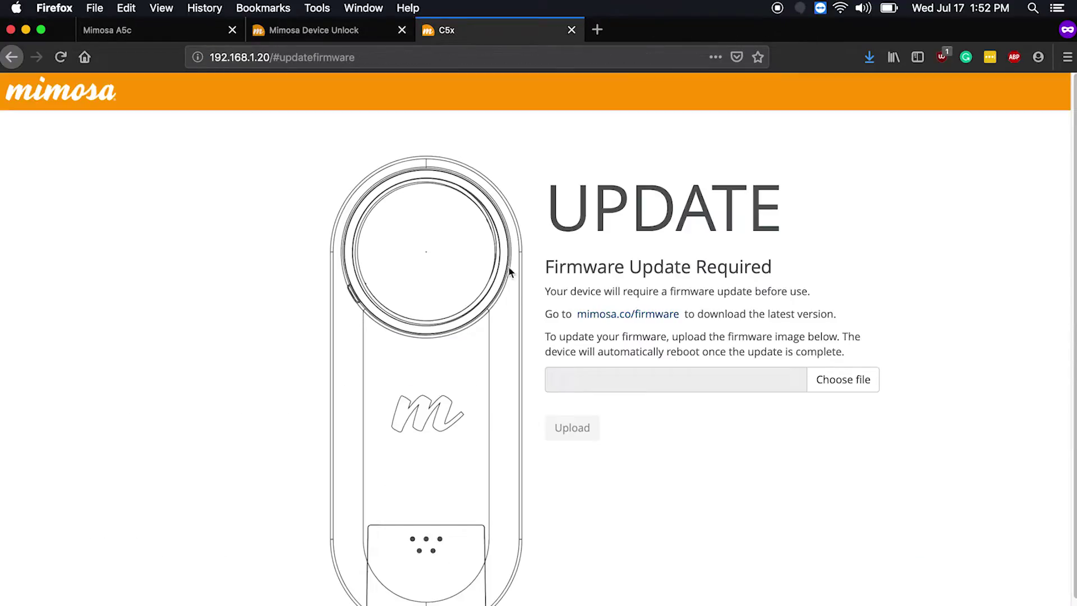
pyautogui.click(843, 379)
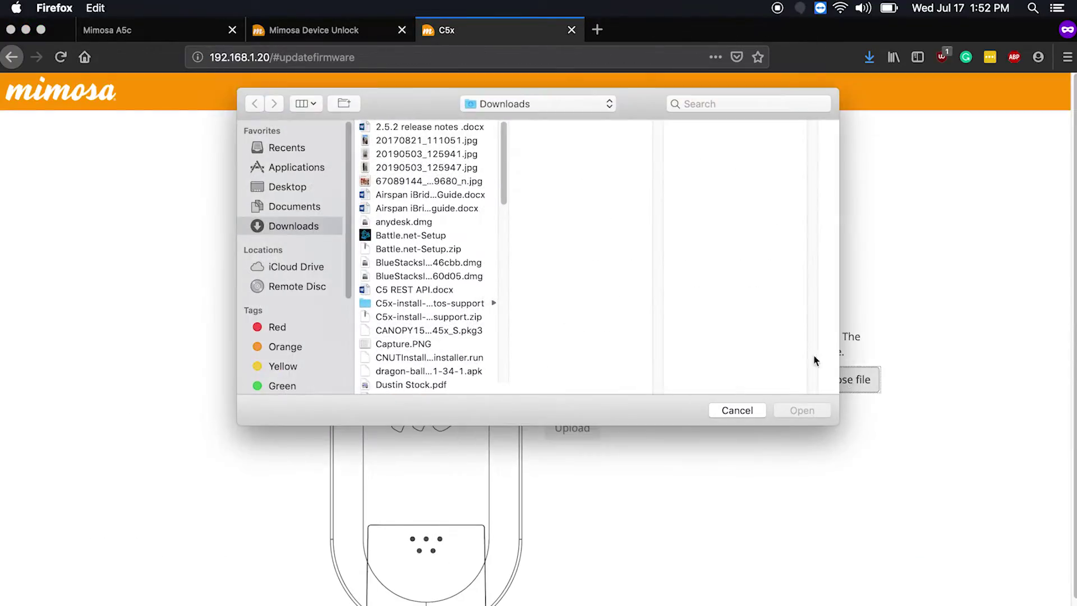
pyautogui.doubleClick(500, 389)
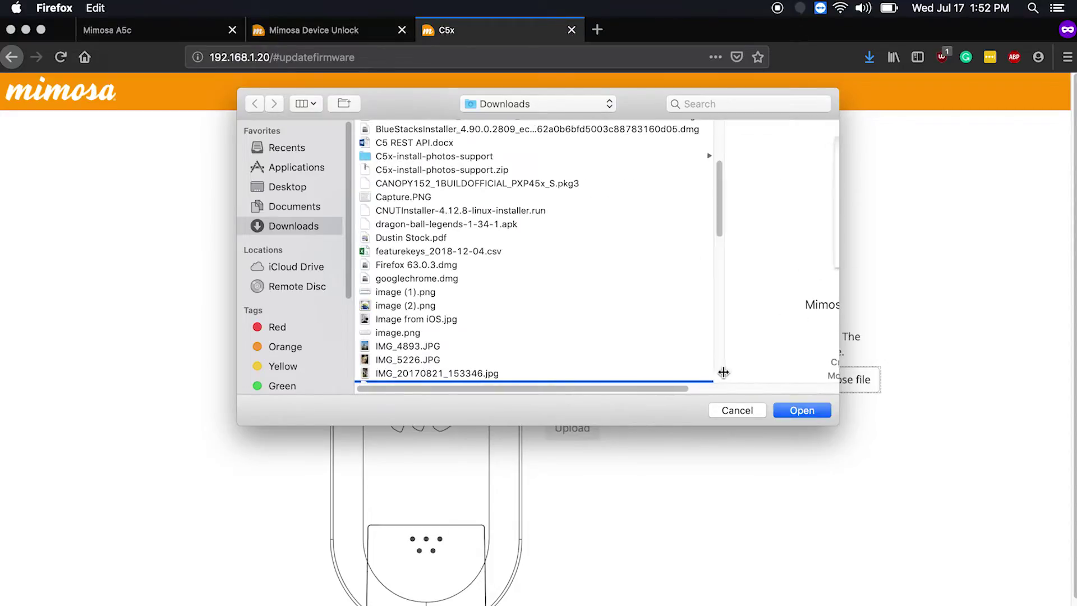
pyautogui.moveTo(719, 184); pyautogui.dragTo(723, 274)
pyautogui.click(488, 301)
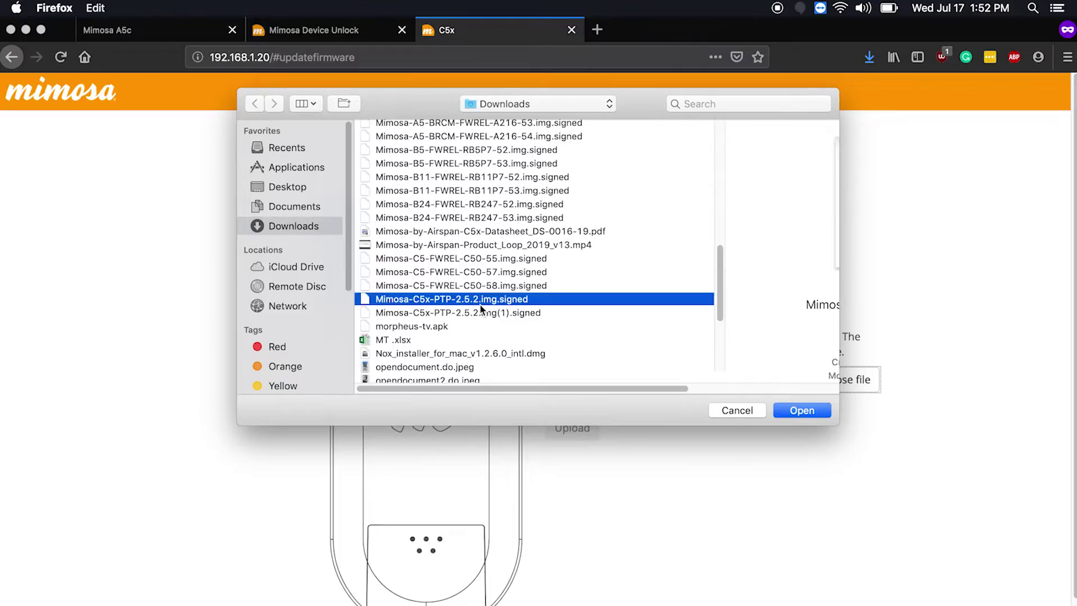
pyautogui.click(802, 410)
pyautogui.click(565, 427)
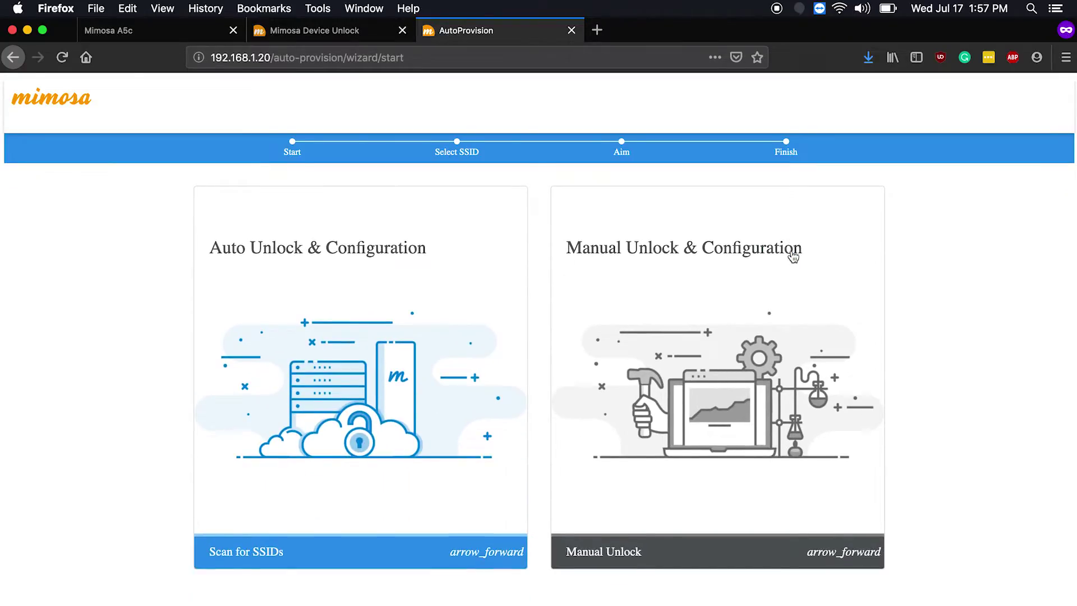
# Reload the C5x page, expand Manual Unlock, and select the device serial number digits
pyautogui.click(62, 57)
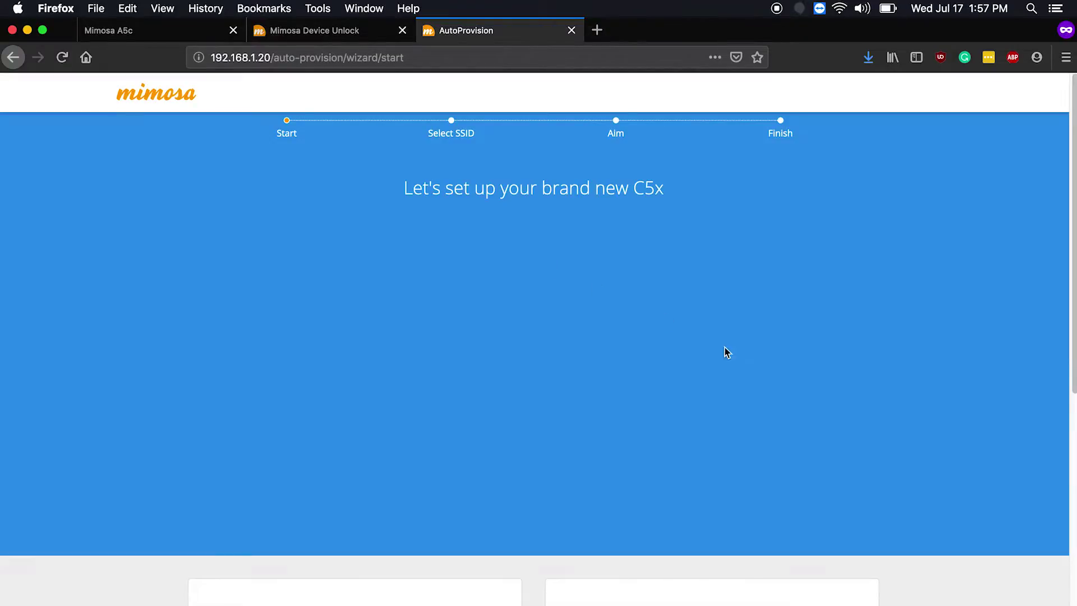
pyautogui.scroll(-6, 782, 376)
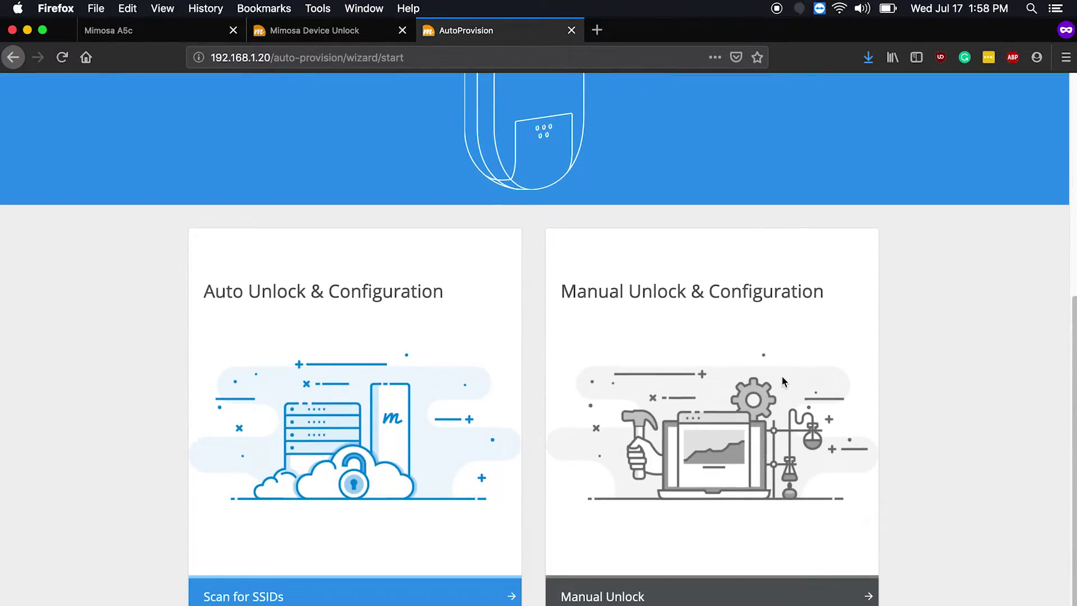
pyautogui.click(675, 596)
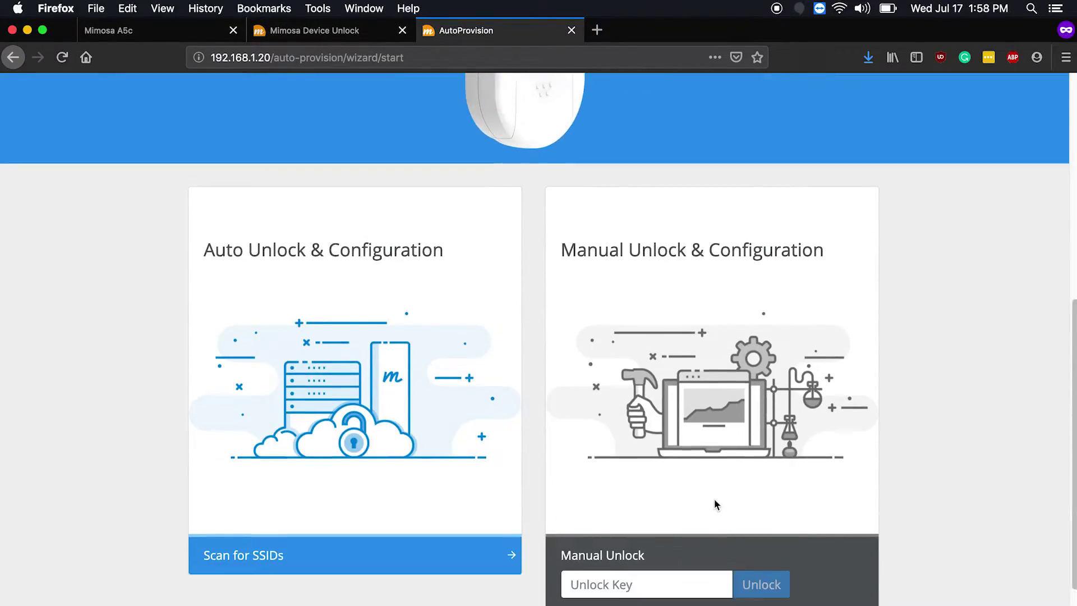
pyautogui.tripleClick(692, 585)
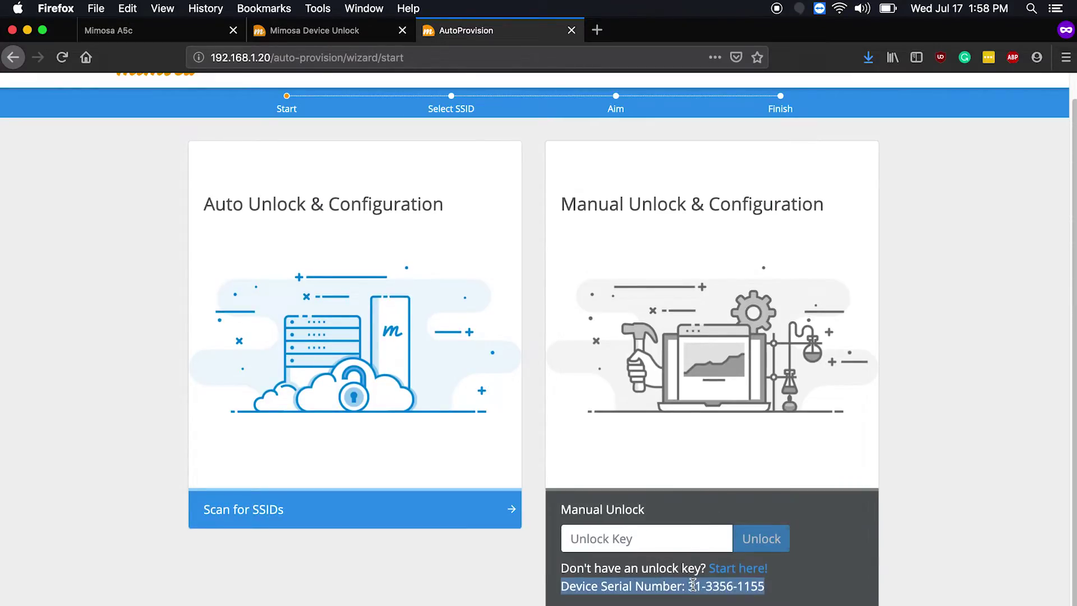
pyautogui.click(726, 583)
pyautogui.moveTo(769, 585); pyautogui.dragTo(689, 583)
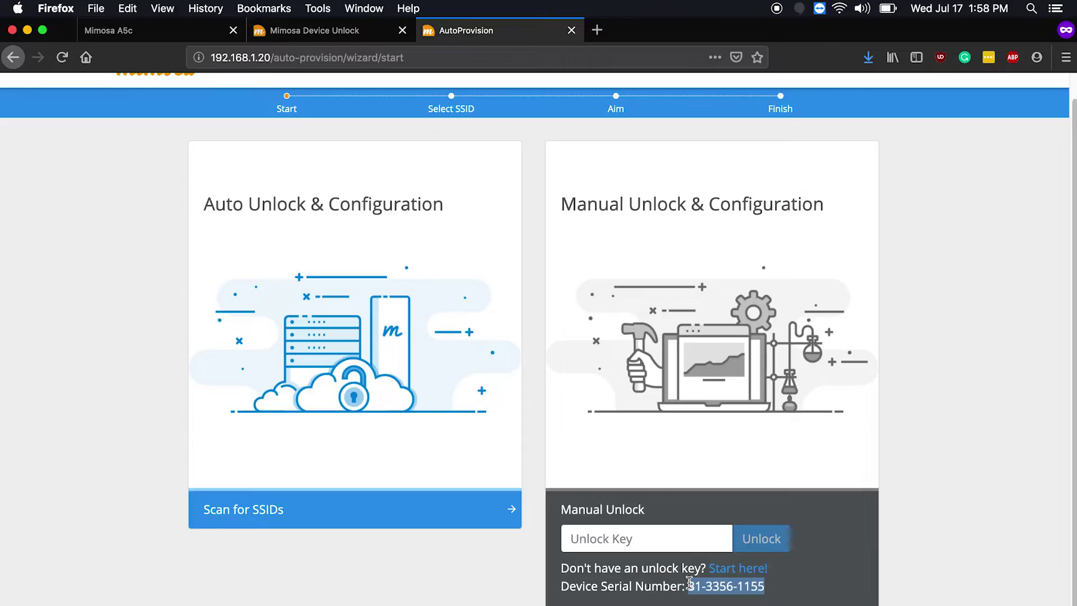
# Submit the pasted C5x serial in Mimosa Device Unlock, accepting the terms, and select the key
pyautogui.click(307, 36)
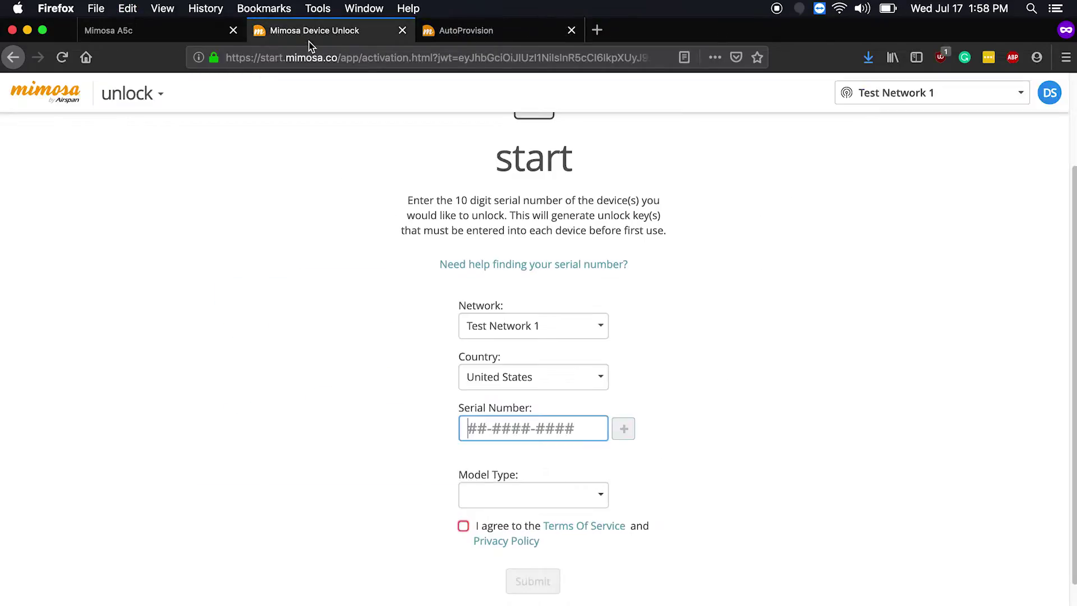
pyautogui.press('super+v')
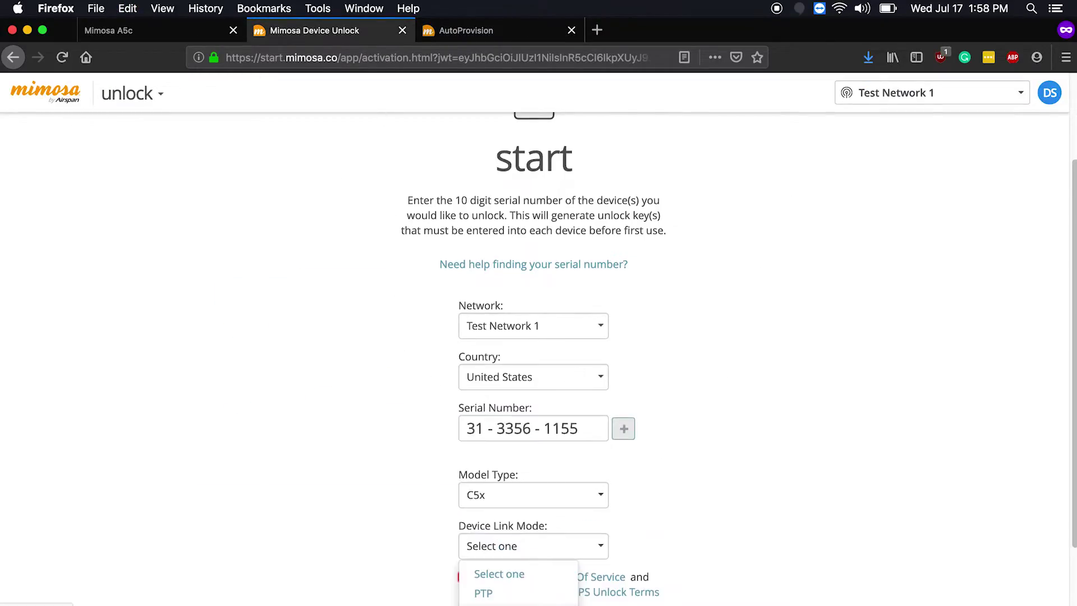
pyautogui.scroll(-3, 289, 455)
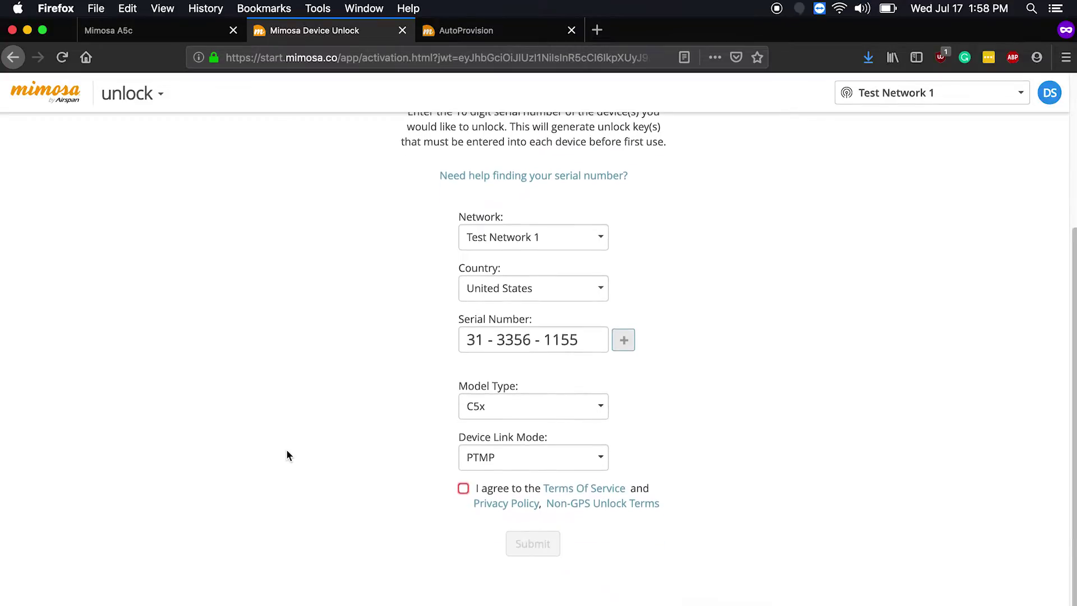
pyautogui.click(463, 488)
pyautogui.click(532, 545)
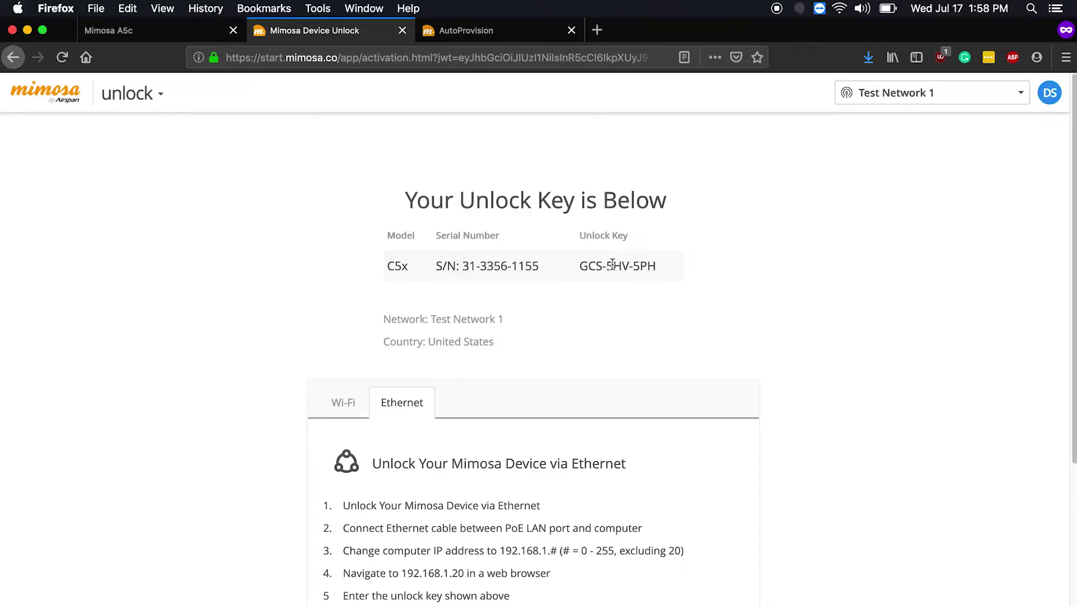
pyautogui.tripleClick(612, 264)
# Paste the generated unlock key into the C5x's Unlock Key field and unlock it
pyautogui.press('super+c')
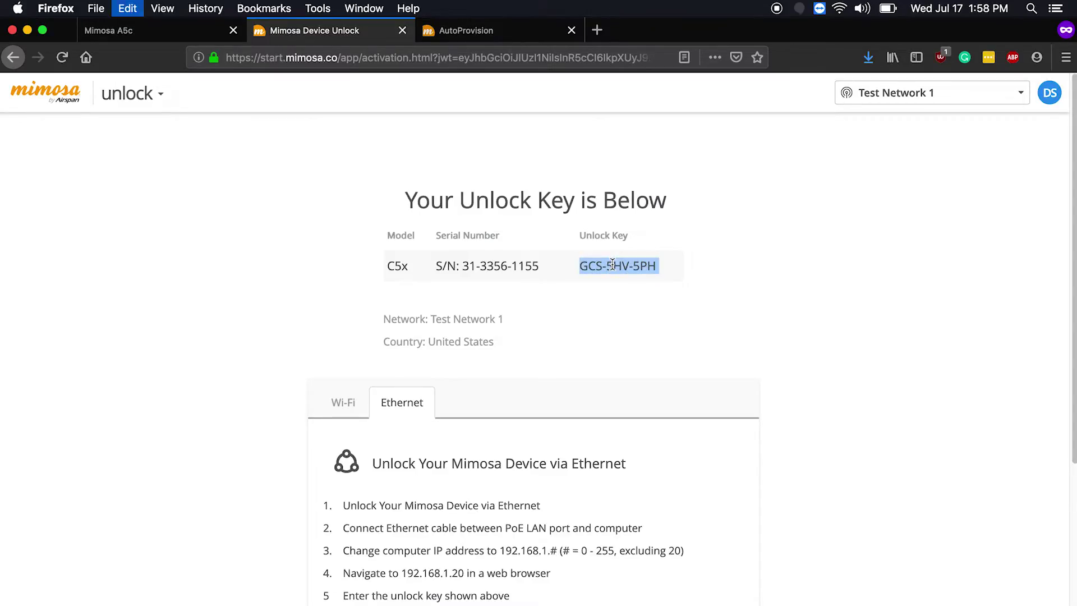
pyautogui.click(520, 38)
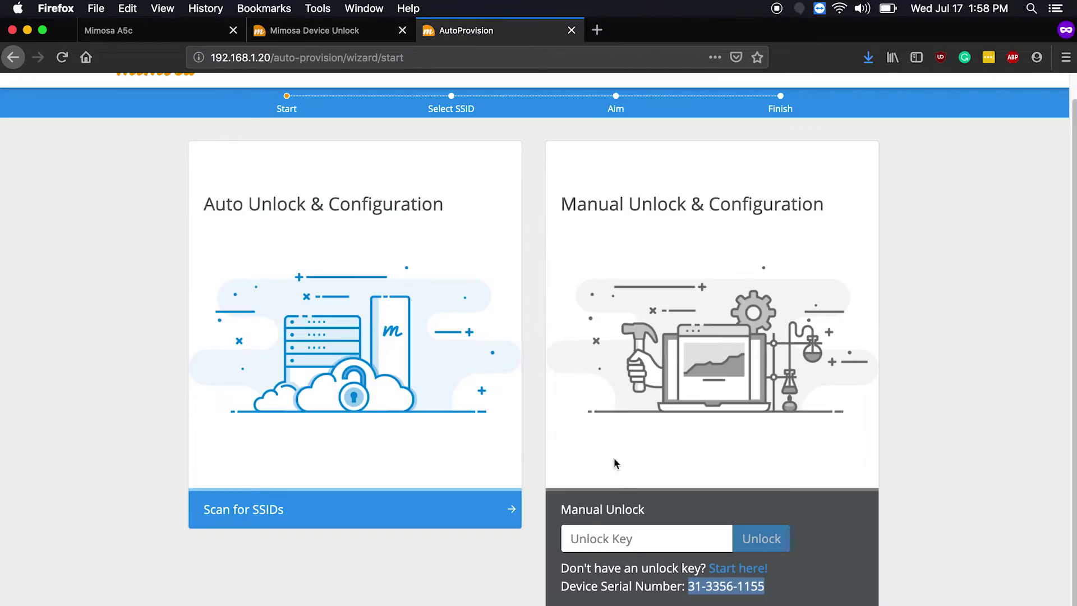
pyautogui.click(612, 530)
pyautogui.press('super+v')
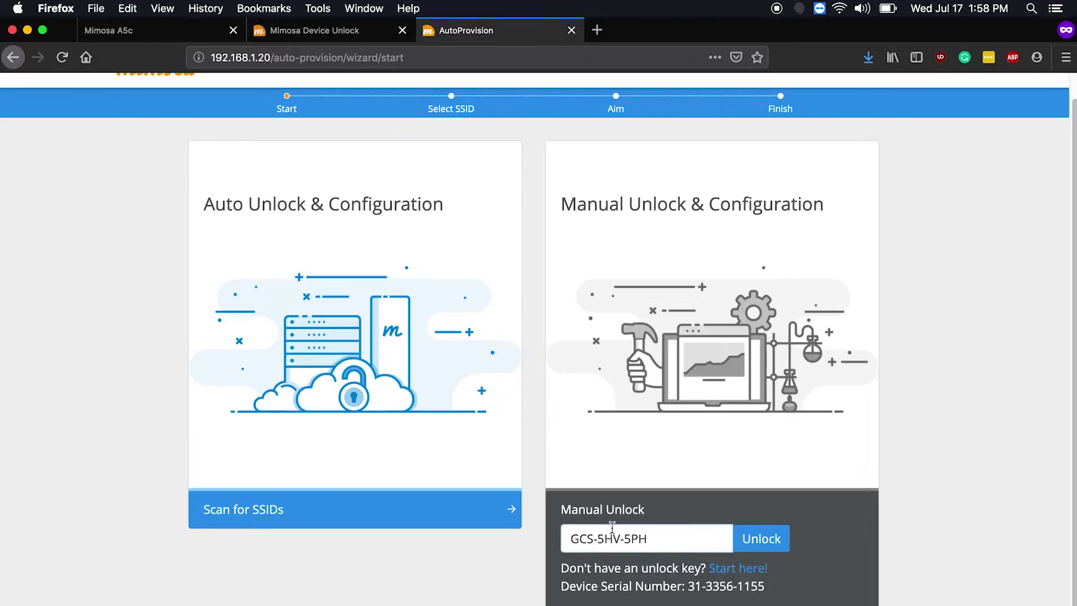
pyautogui.click(762, 540)
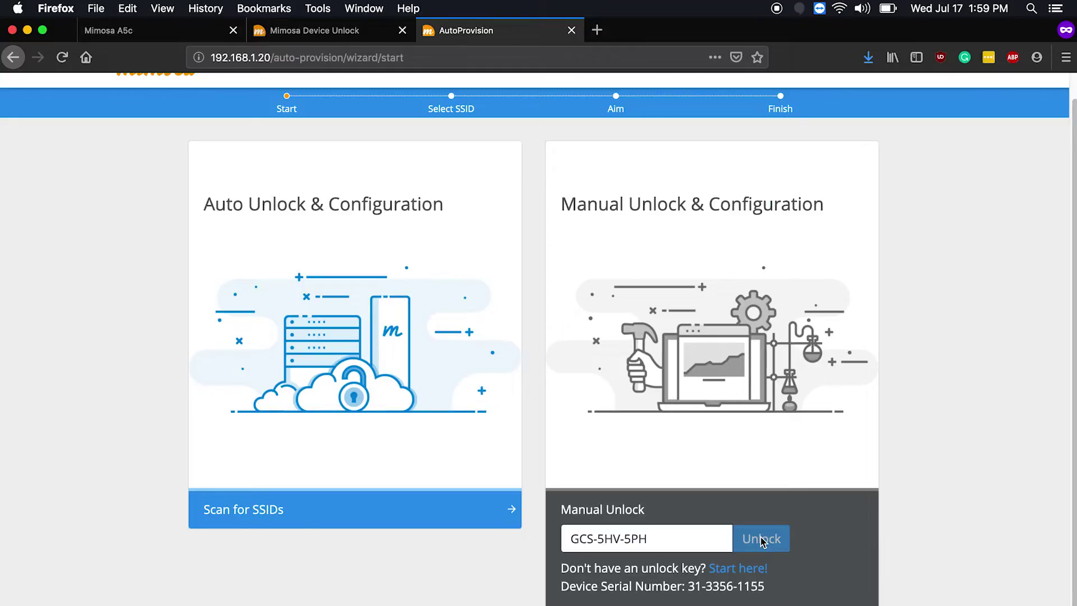
pyautogui.click(761, 539)
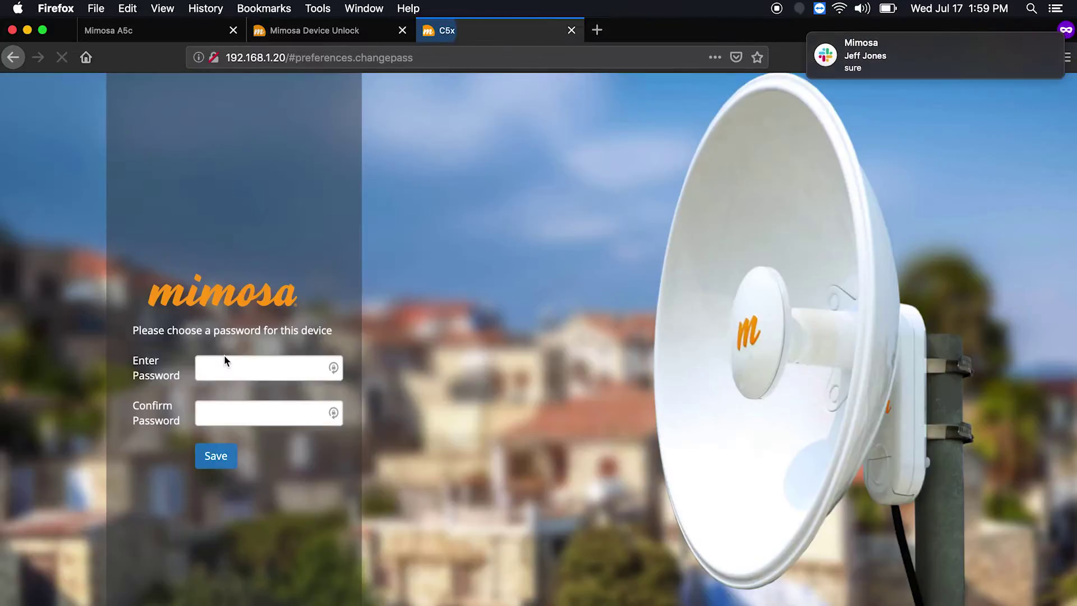
# Set and confirm a new C5x device password, save it, then log in with it
pyautogui.click(210, 368)
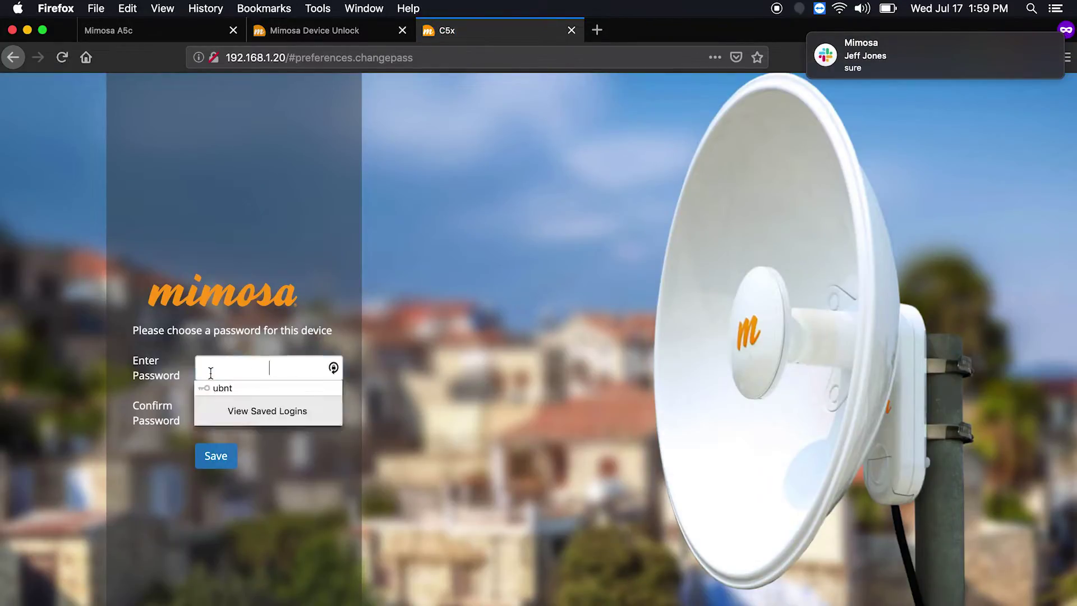
pyautogui.write('aaaaaa')
pyautogui.press('Tab')
pyautogui.write('aaaaaa')
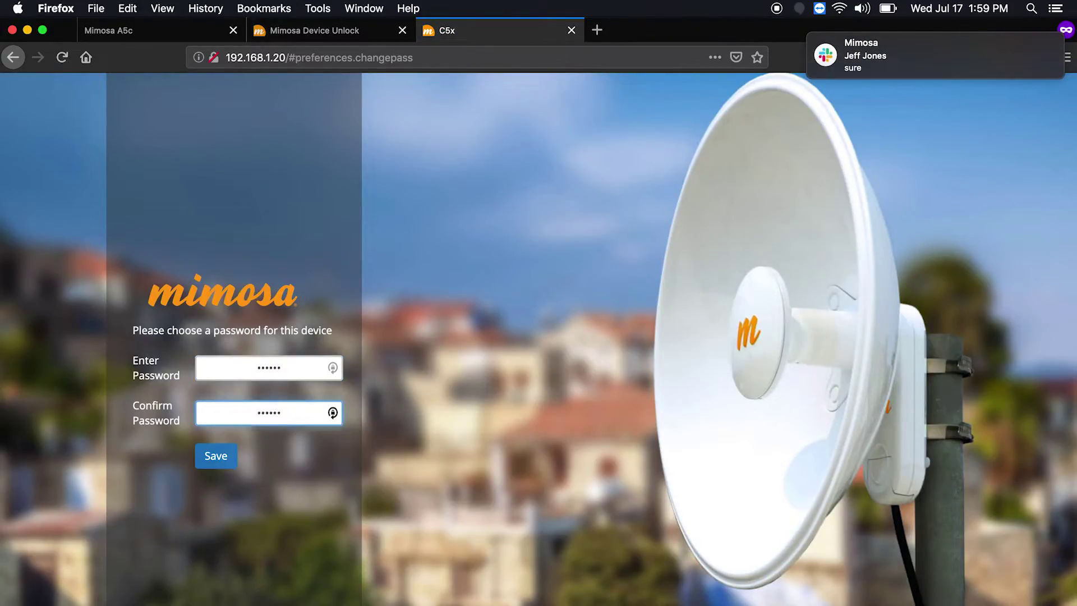
pyautogui.click(230, 461)
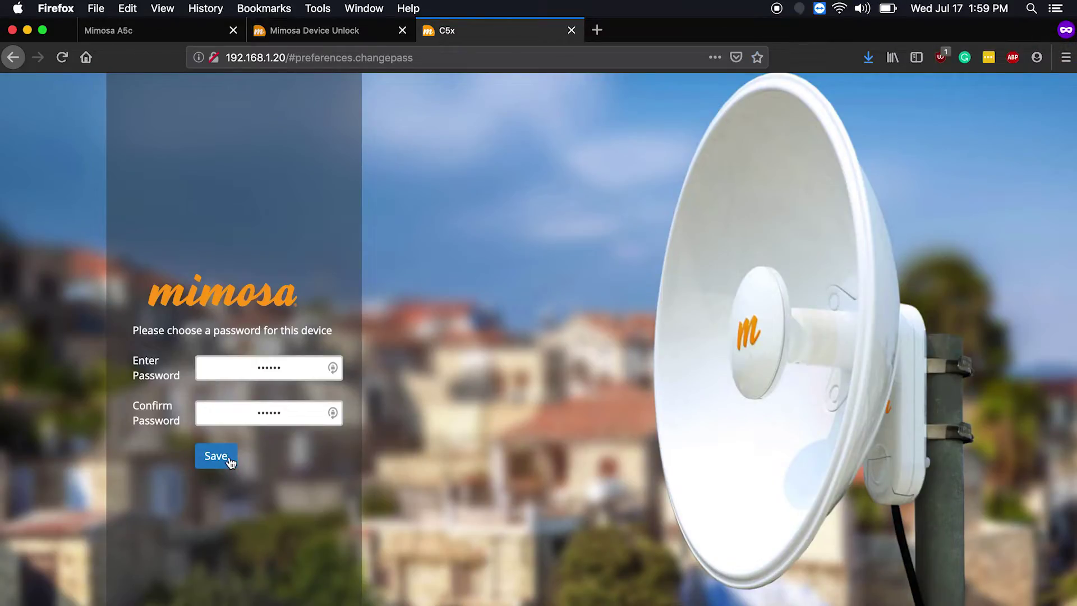
pyautogui.write('aaaaaaa')
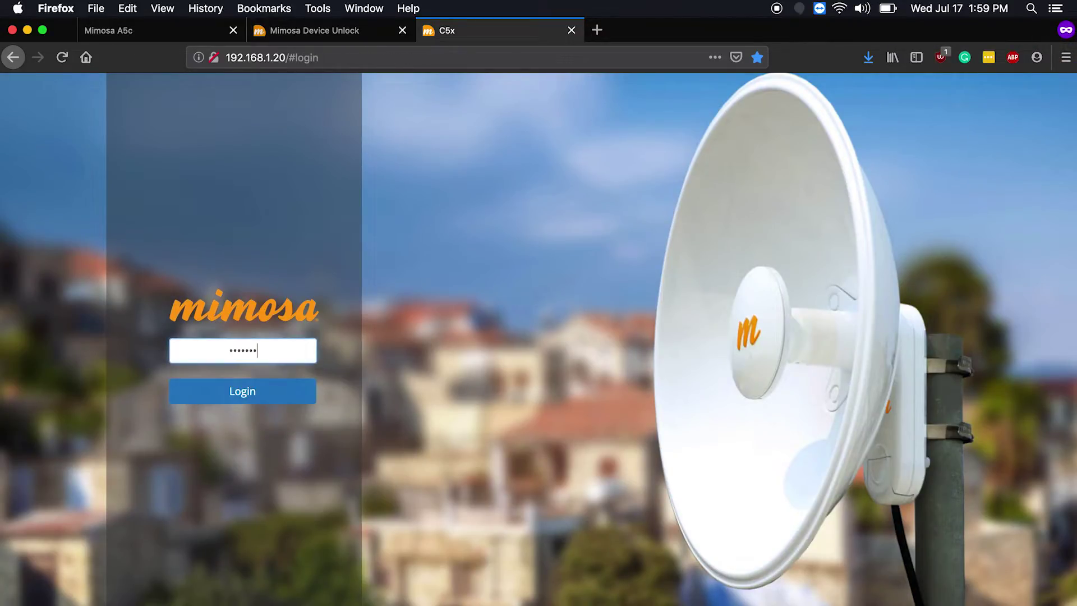
pyautogui.press('BackSpace')
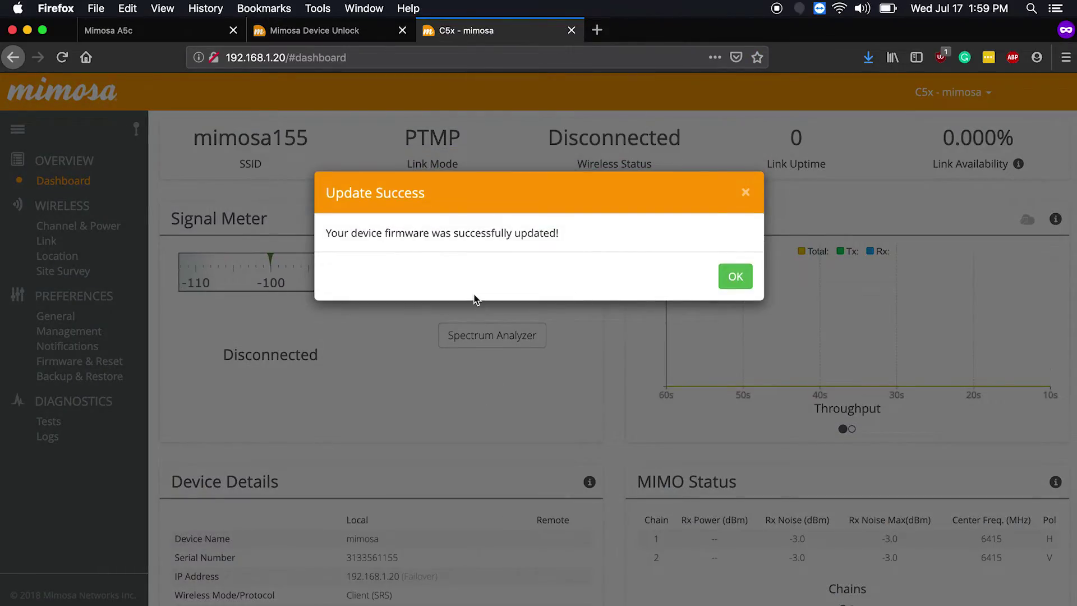
# Dismiss the update notice and save the C5x management IP mode as Static at 192.168.1.20
pyautogui.click(736, 277)
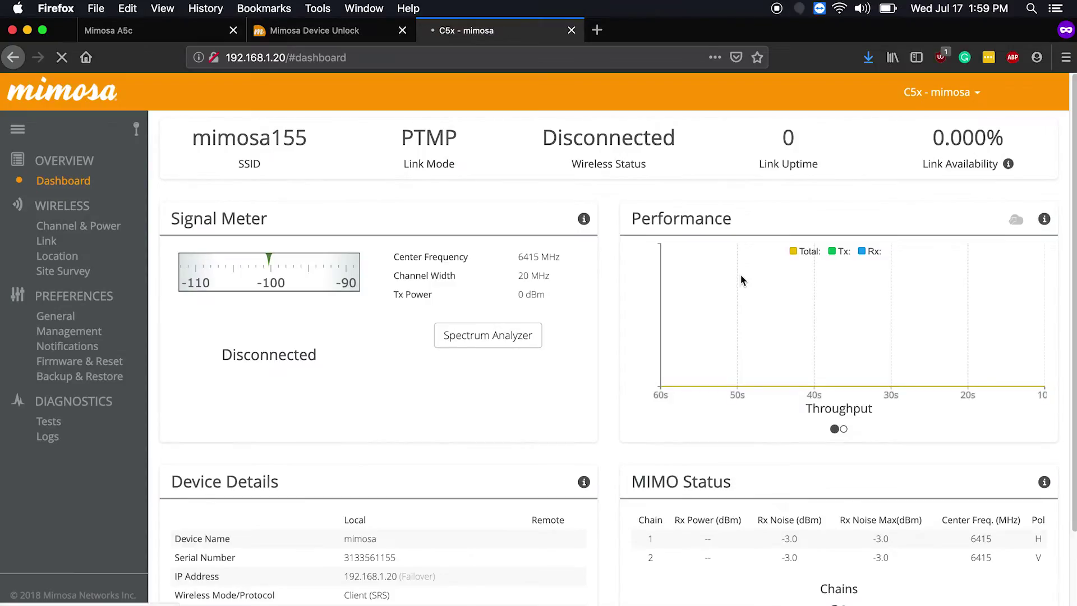
pyautogui.click(50, 342)
pyautogui.click(49, 333)
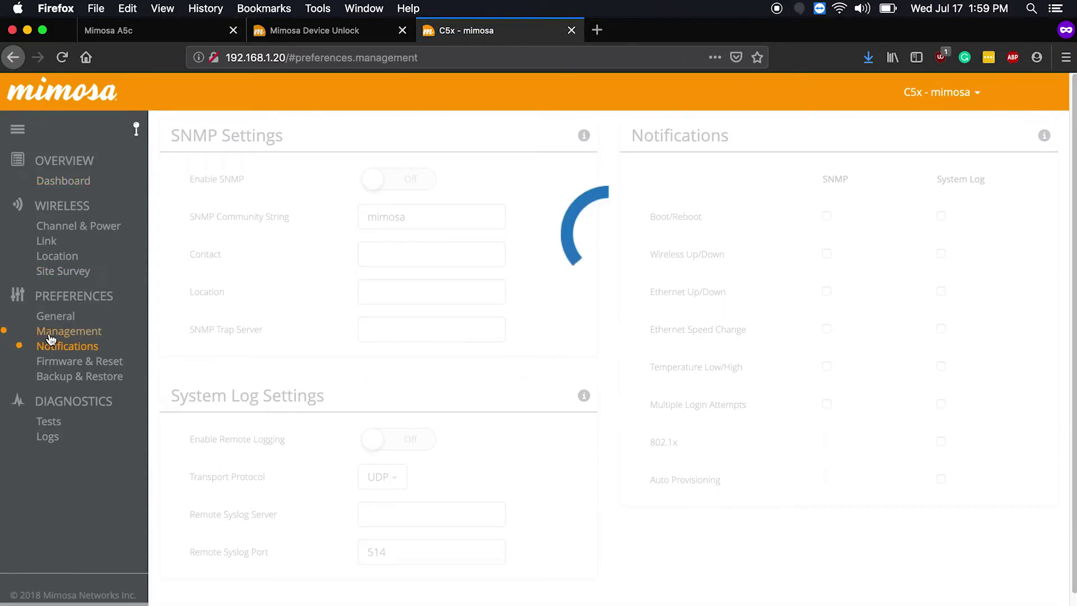
pyautogui.click(420, 180)
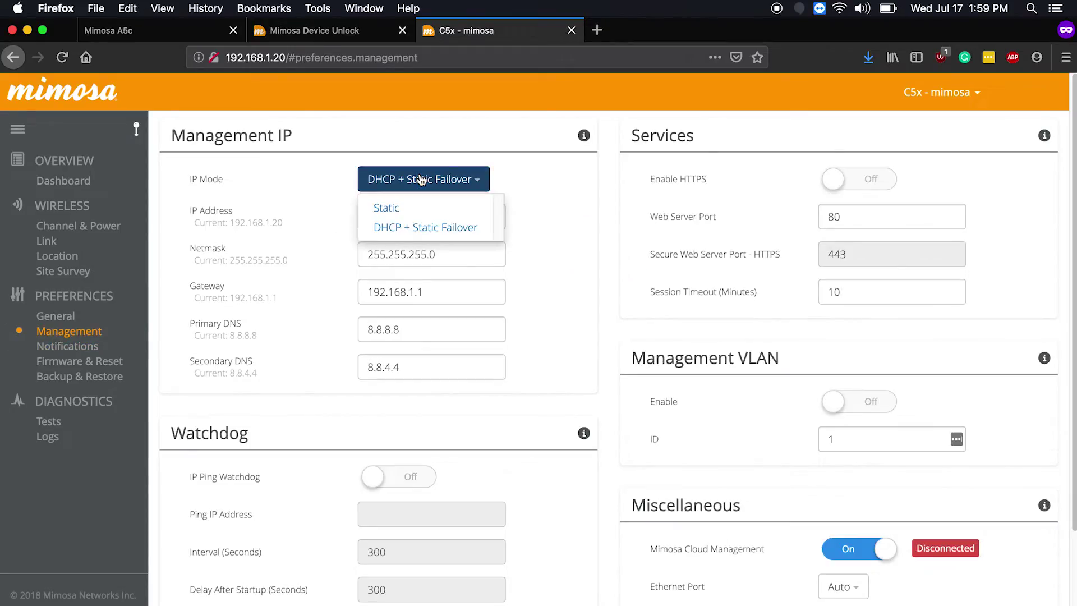
pyautogui.click(409, 203)
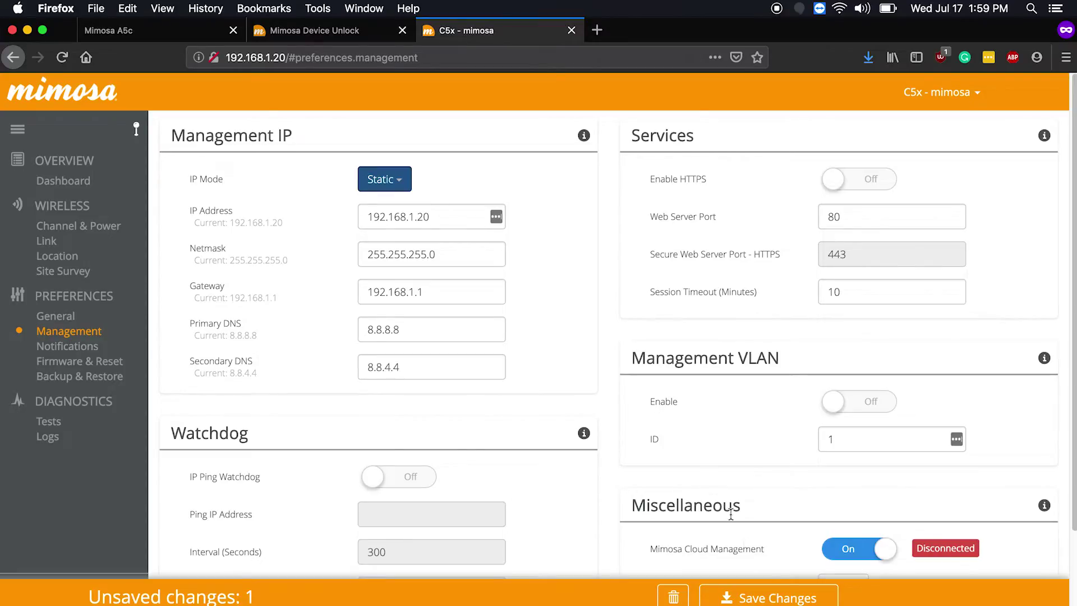
pyautogui.click(755, 598)
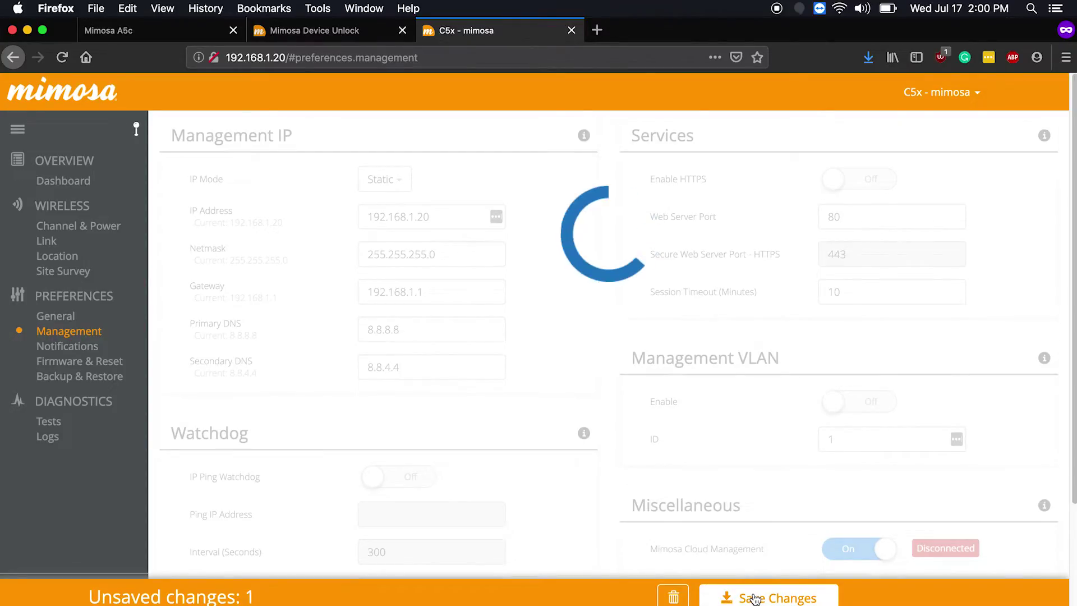
# Change the link SSID from mimosa155 to Mimosa5G, reveal the pre-shared key, and save
pyautogui.click(47, 241)
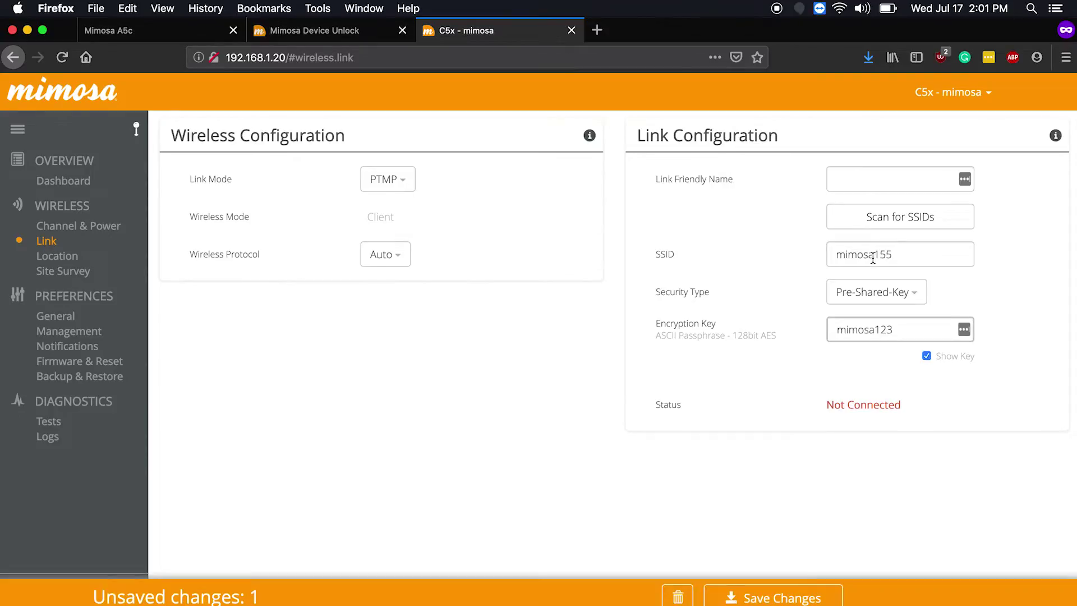
pyautogui.click(885, 255)
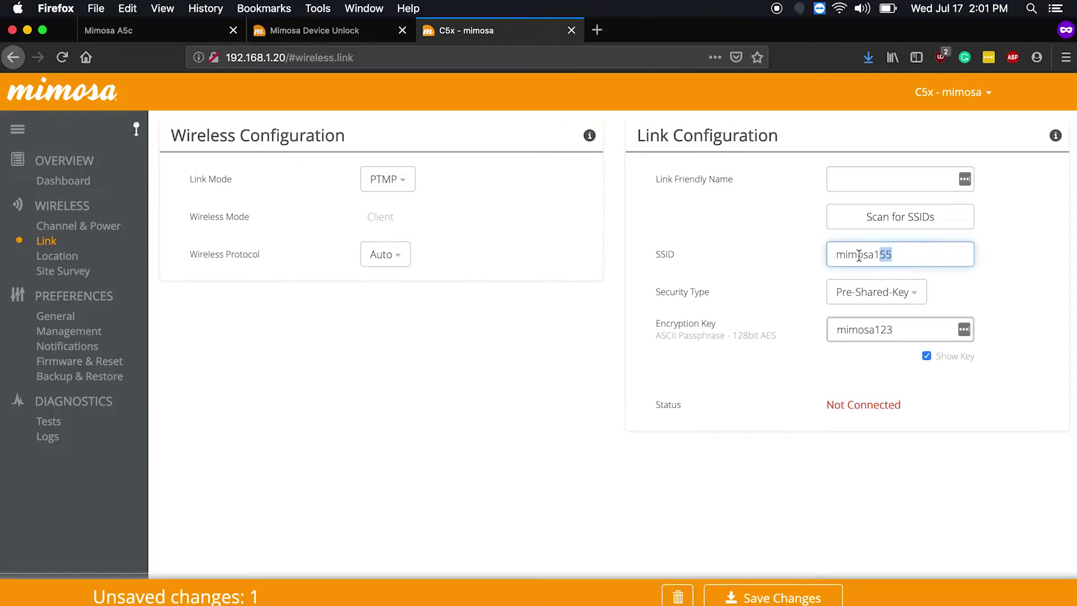
pyautogui.press('BackSpace')
pyautogui.press('BackSpace')
pyautogui.press('BackSpace')
pyautogui.press('BackSpace')
pyautogui.press('BackSpace')
pyautogui.press('BackSpace')
pyautogui.press('BackSpace')
pyautogui.press('BackSpace')
pyautogui.press('BackSpace')
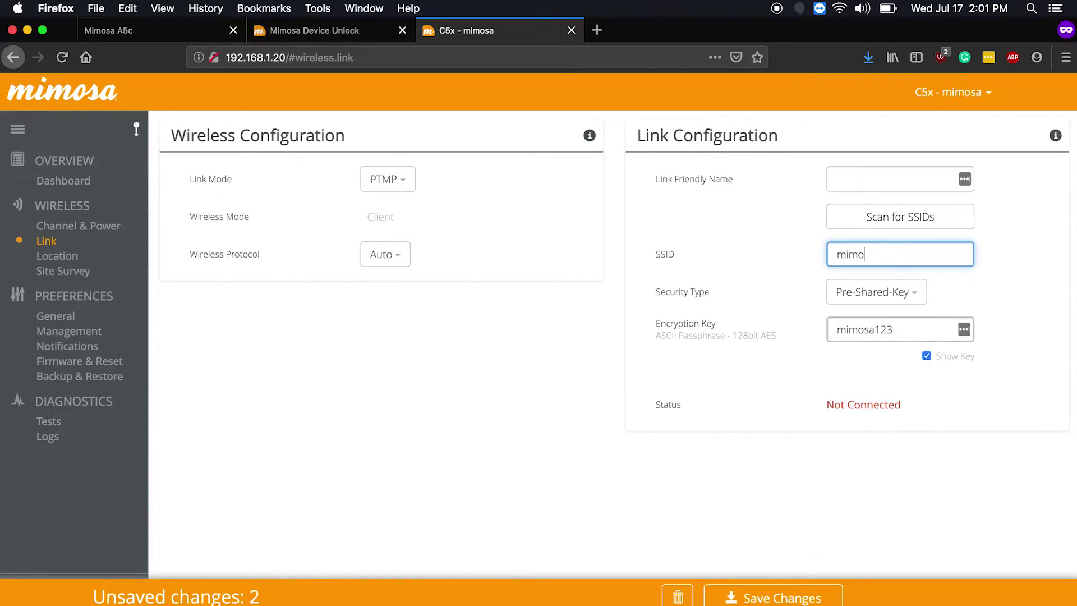
pyautogui.write('Mimosa5G')
pyautogui.press('Tab')
pyautogui.press('Tab')
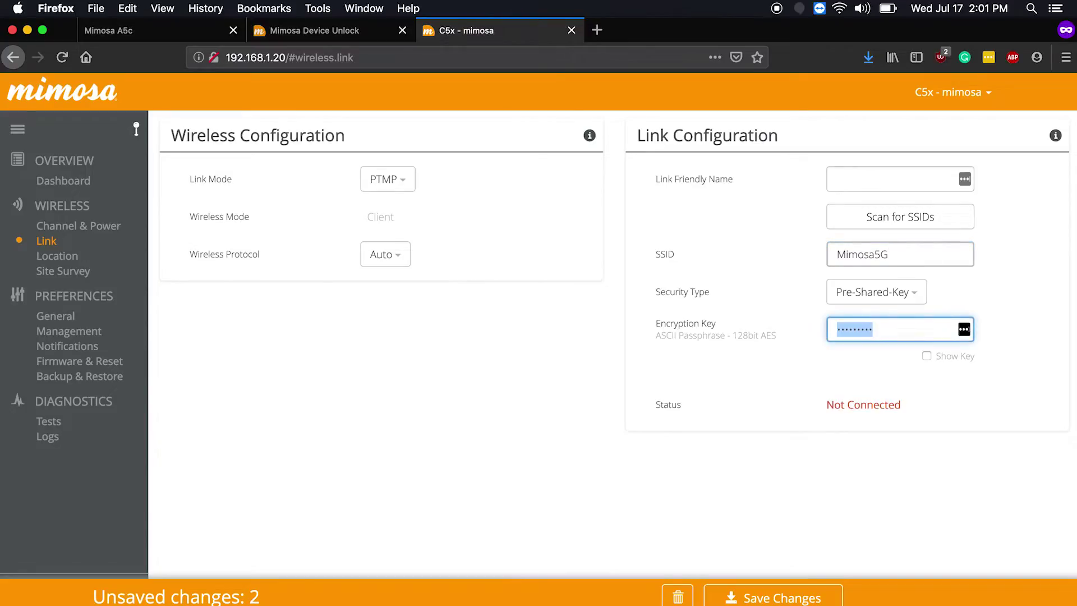
pyautogui.click(926, 356)
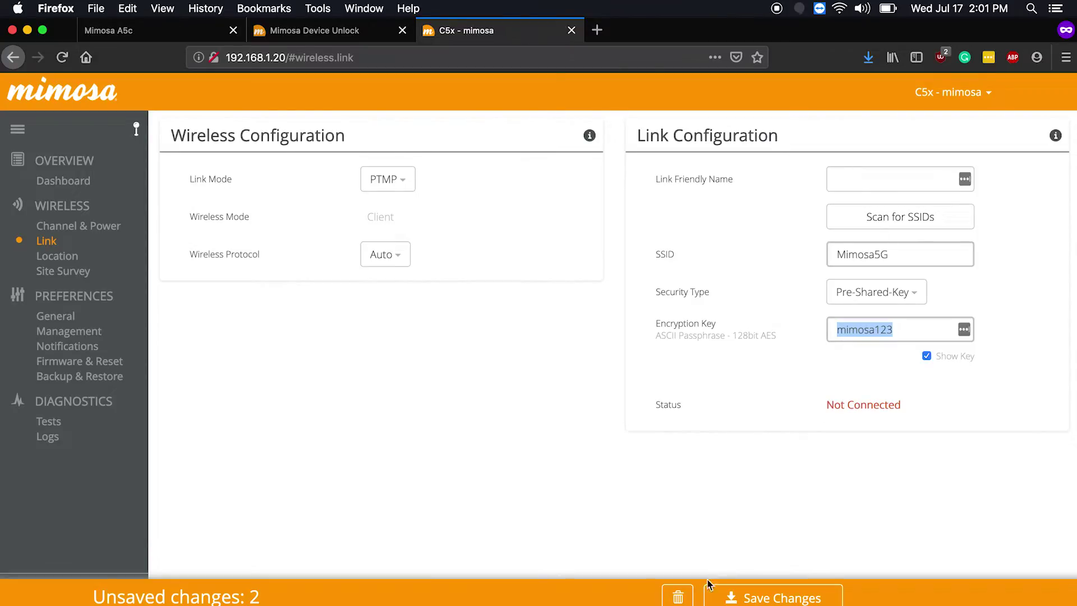
pyautogui.click(755, 598)
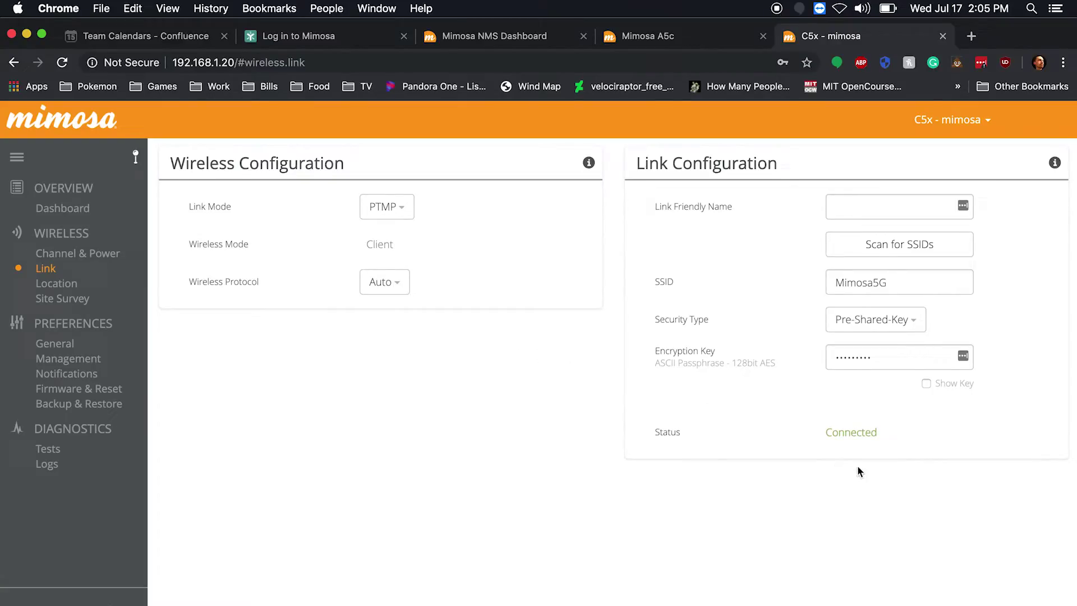
# Confirm the link is Connected, then review the dashboard's link to mimosaA5 at -54.7 dBm
pyautogui.moveTo(881, 432); pyautogui.dragTo(823, 429)
pyautogui.click(727, 403)
pyautogui.click(68, 209)
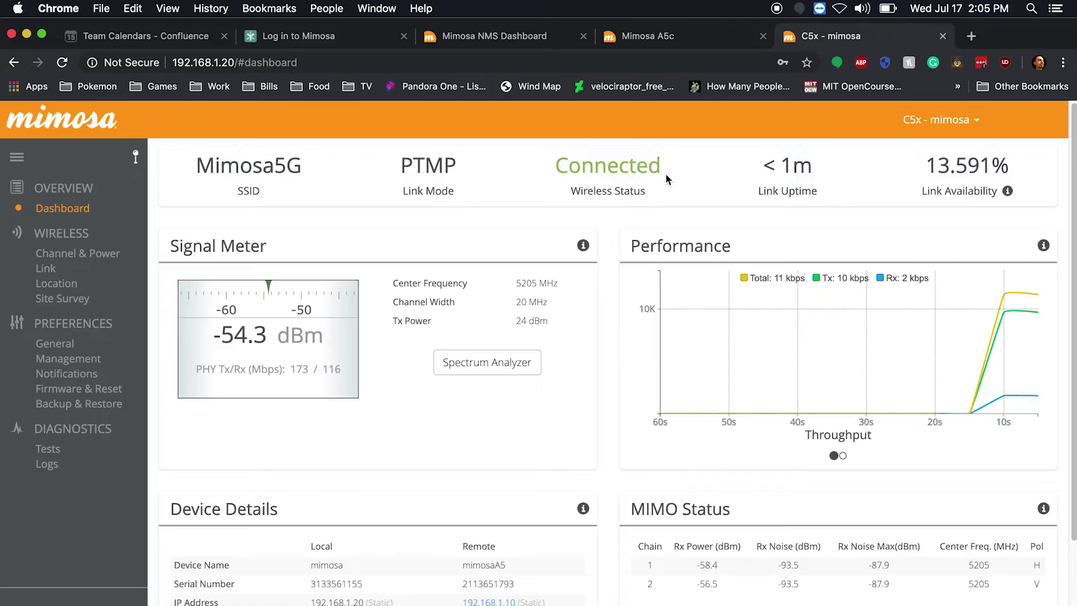
pyautogui.scroll(-2, 593, 417)
pyautogui.rightClick(594, 417)
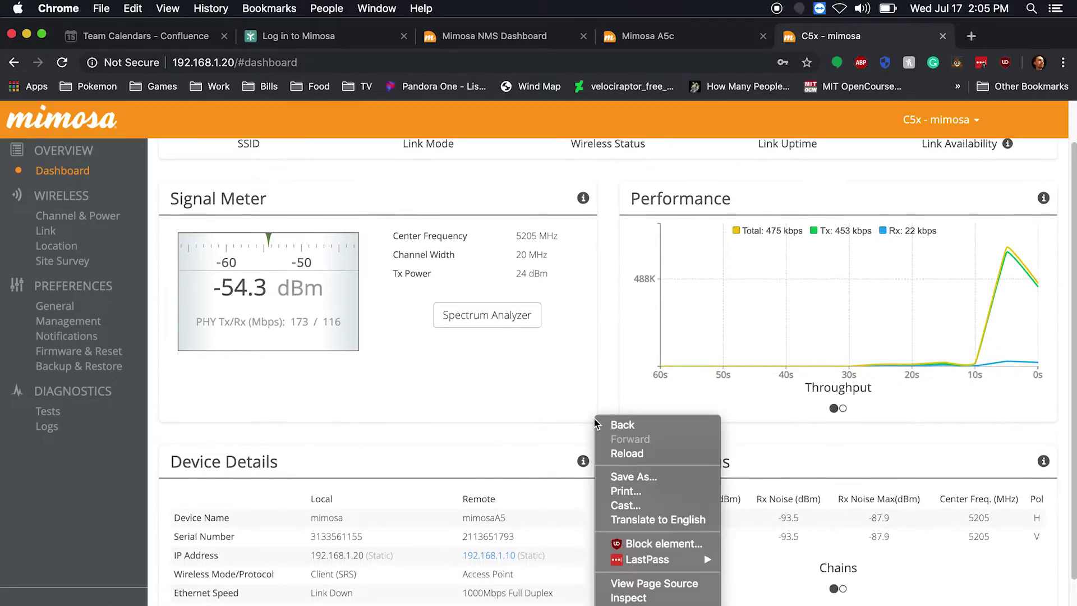
pyautogui.click(474, 387)
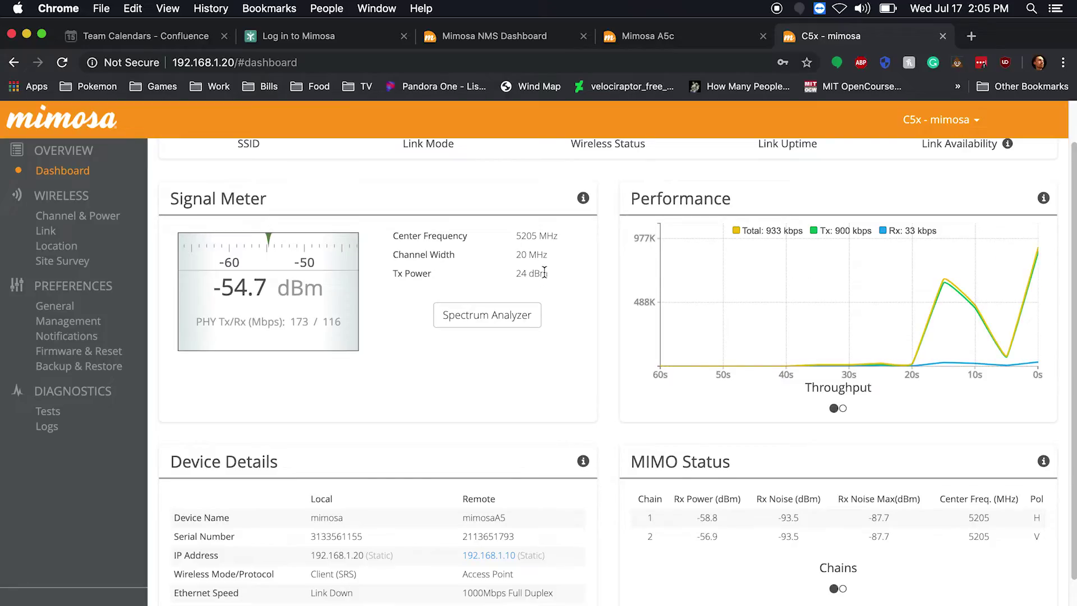
pyautogui.scroll(-2, 570, 264)
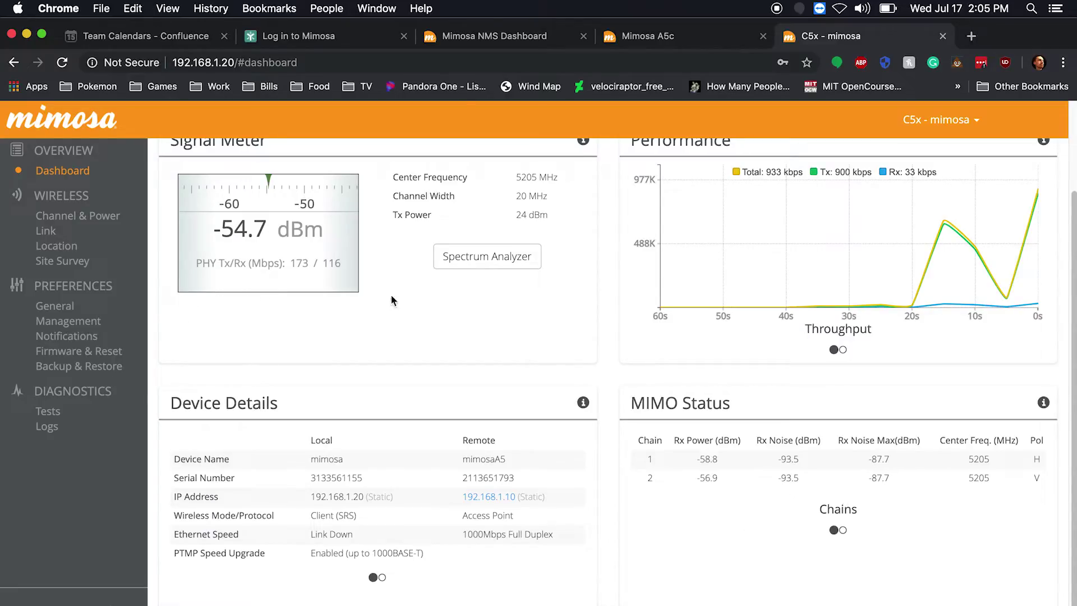
# On the A5c, open the Clients list and expand the mimosa client's throughput and PER statistics
pyautogui.click(673, 40)
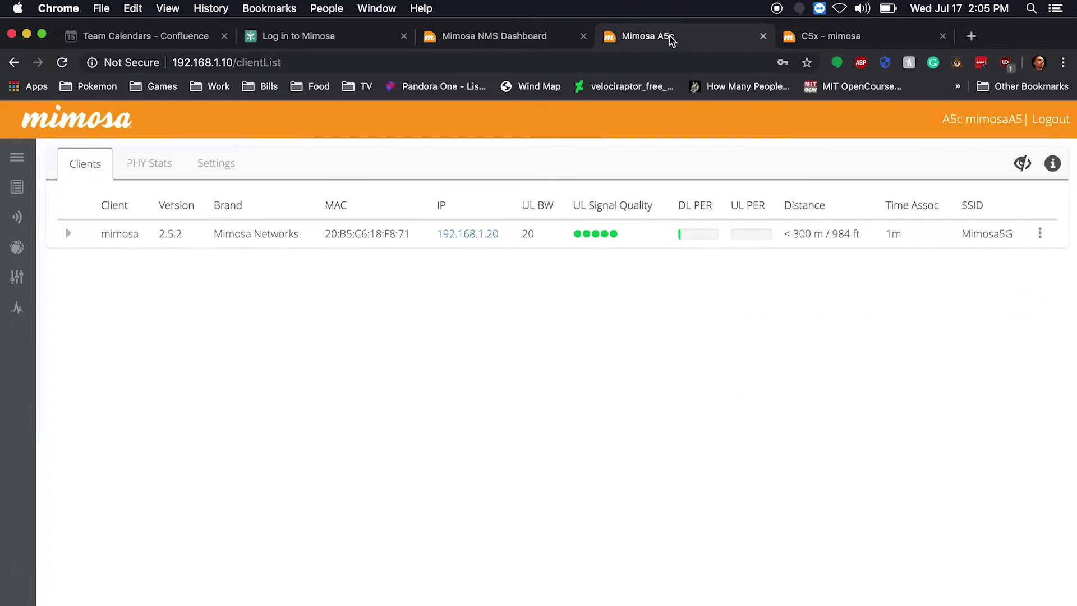
pyautogui.moveTo(17, 208)
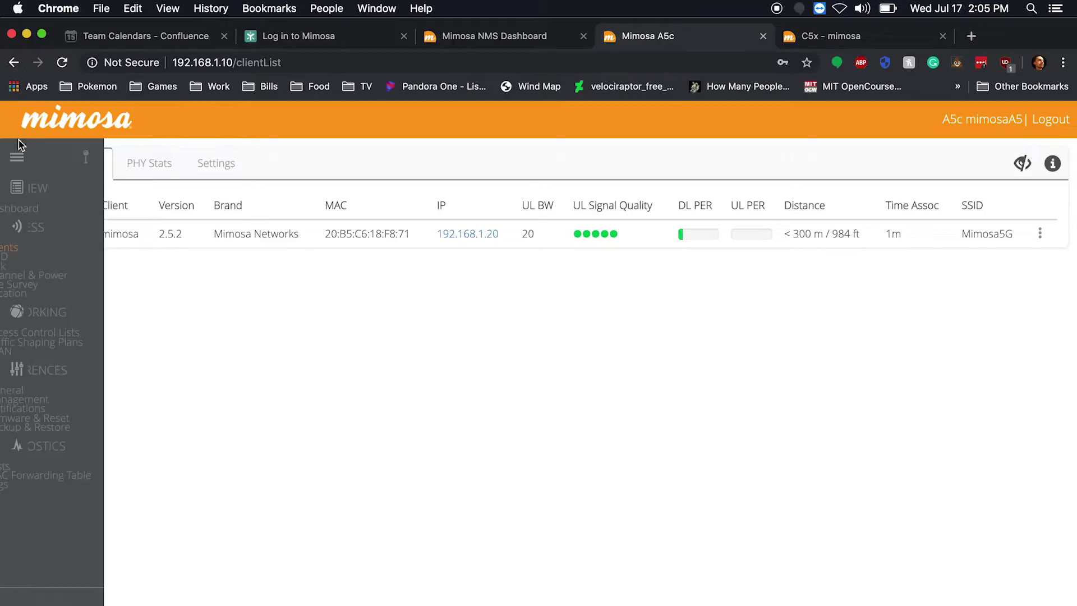
pyautogui.click(43, 209)
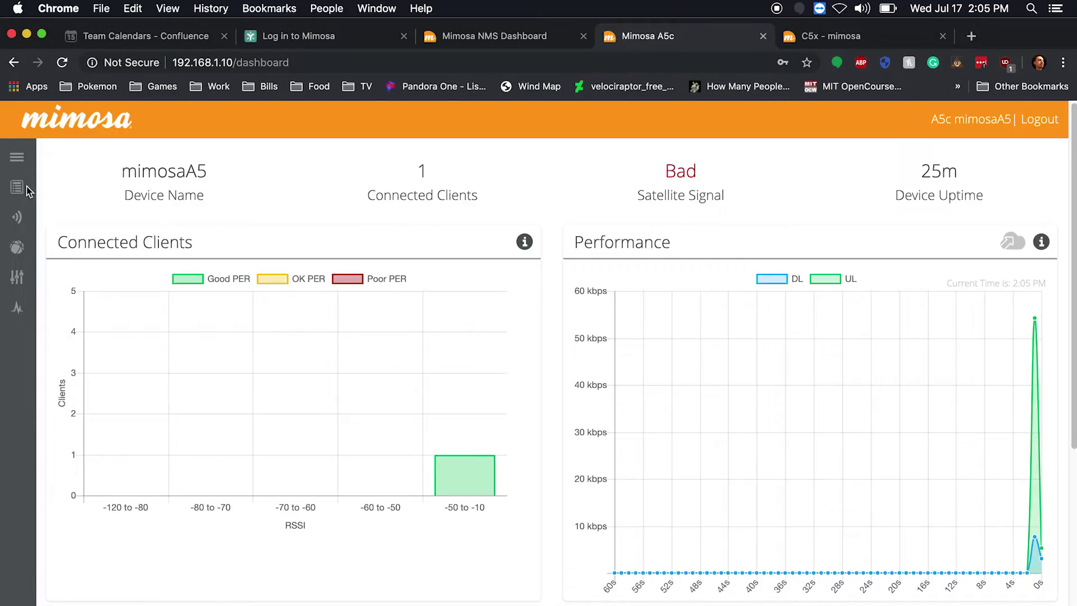
pyautogui.click(50, 253)
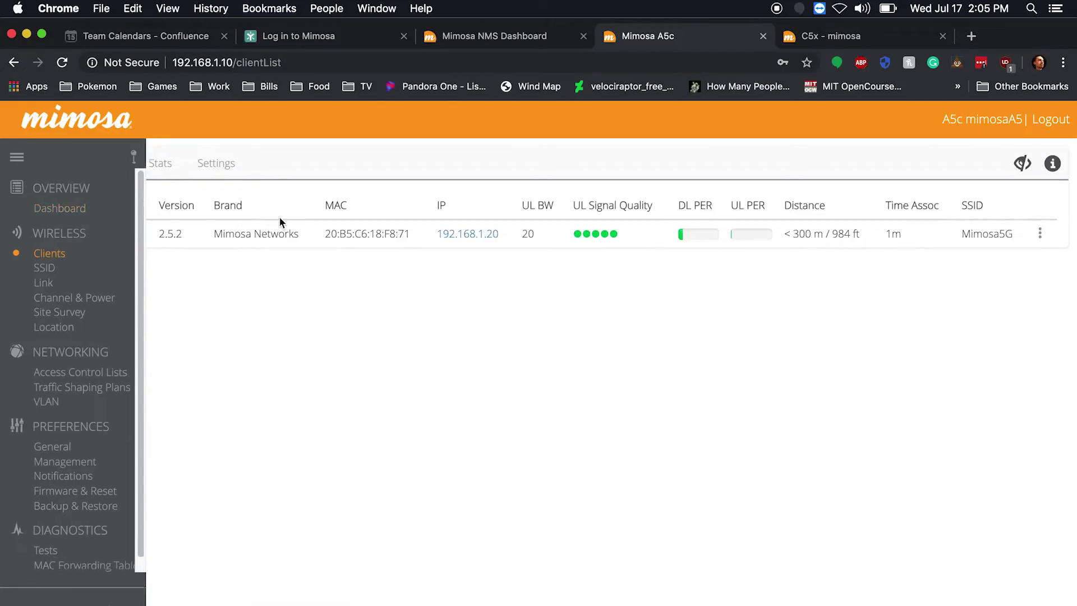
pyautogui.click(259, 235)
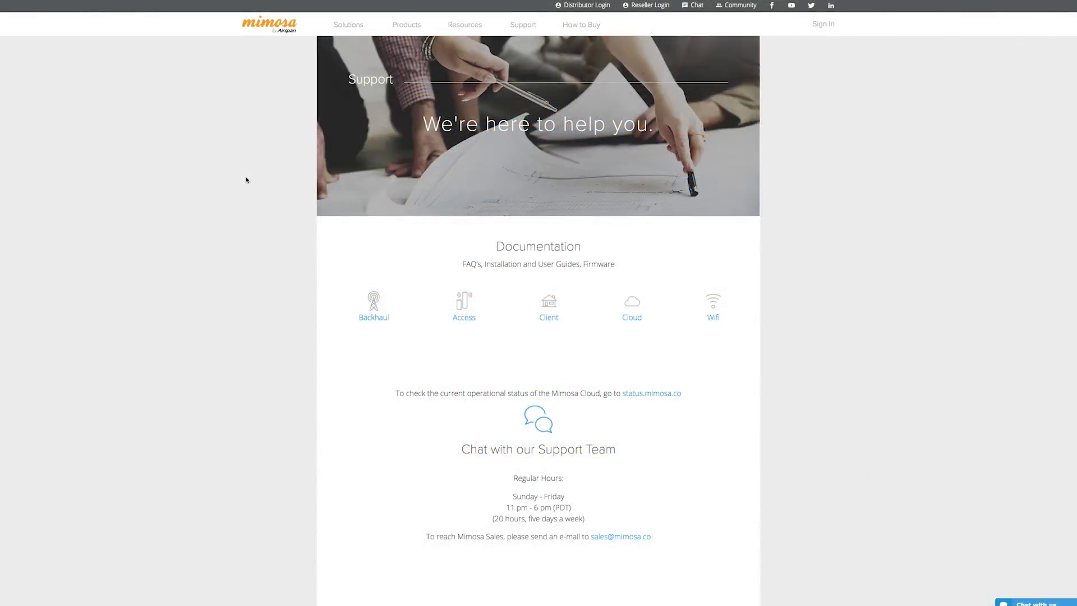
# Scroll the mimosa.co support page down to the Ask the Community section
pyautogui.scroll(-3, 246, 180)
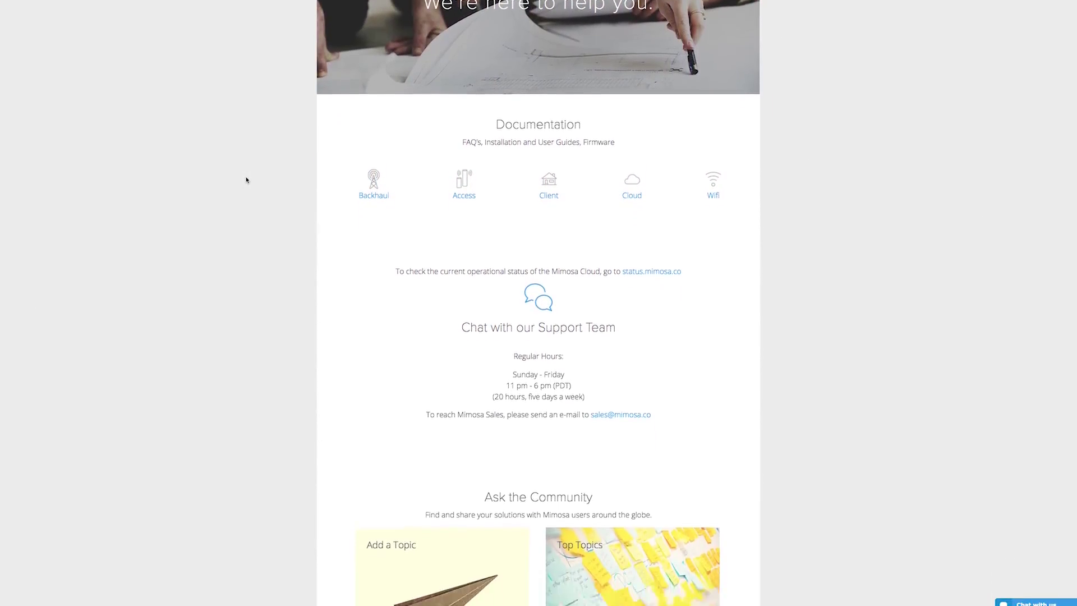